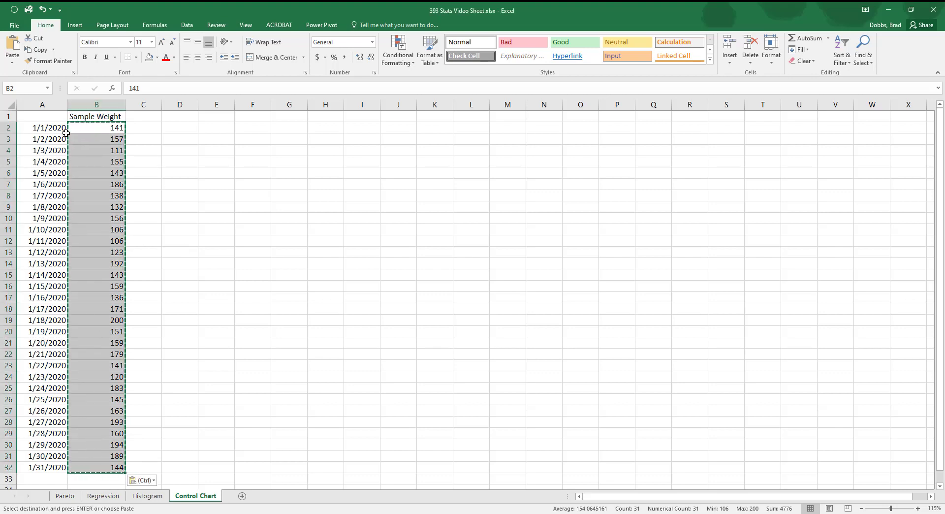
# - Select the weight and date columns, then clear the selection and the pending copy
pyautogui.moveTo(94, 129); pyautogui.dragTo(78, 445)
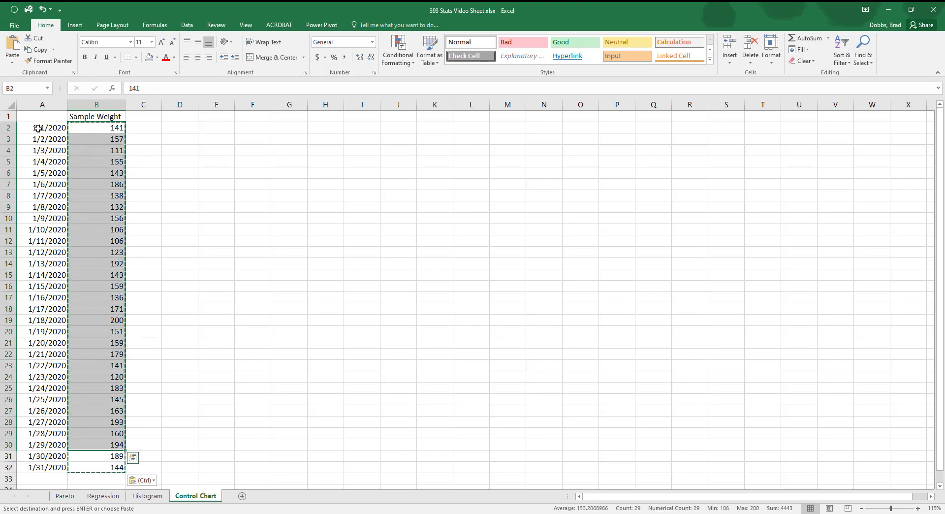
pyautogui.moveTo(43, 127); pyautogui.dragTo(54, 446)
pyautogui.click(44, 398)
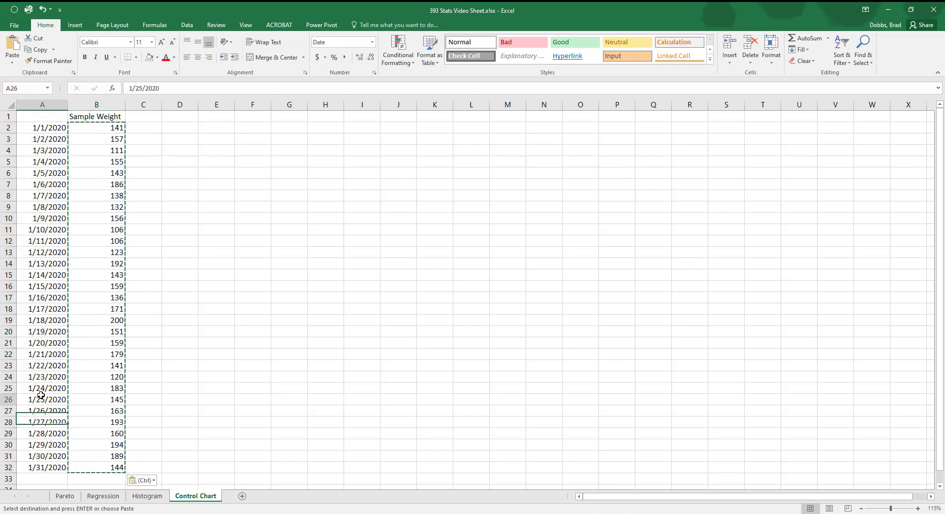
pyautogui.press('Escape')
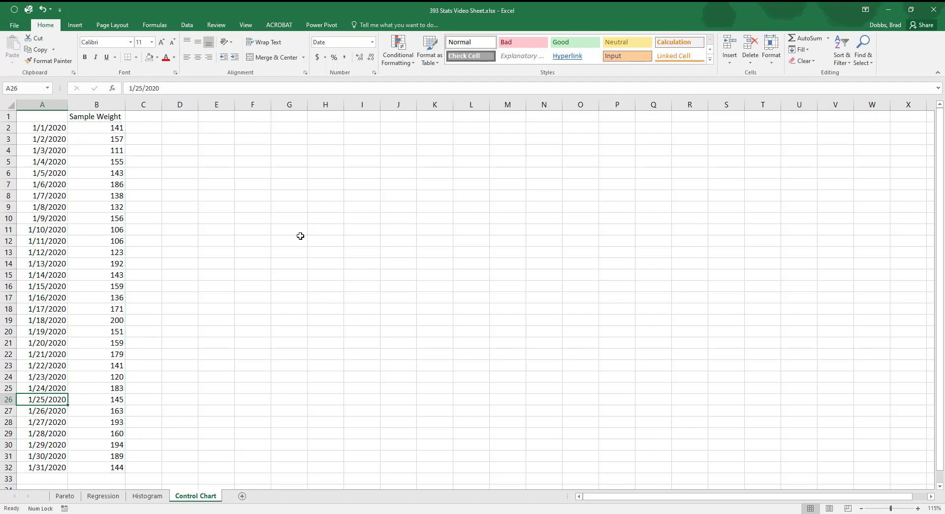
pyautogui.click(92, 127)
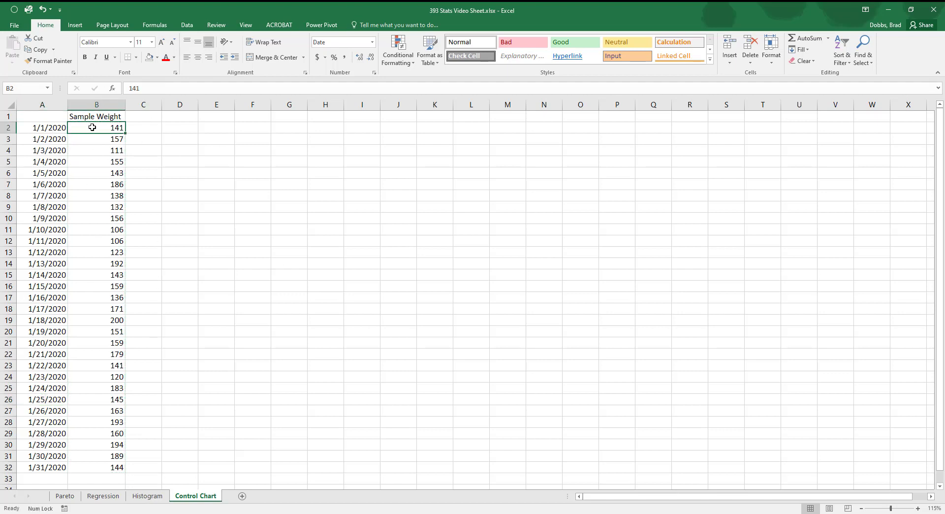
# - Enter =AVERAGE(B2:B32) in C2 to get the mean weight, 154.065
pyautogui.click(136, 127)
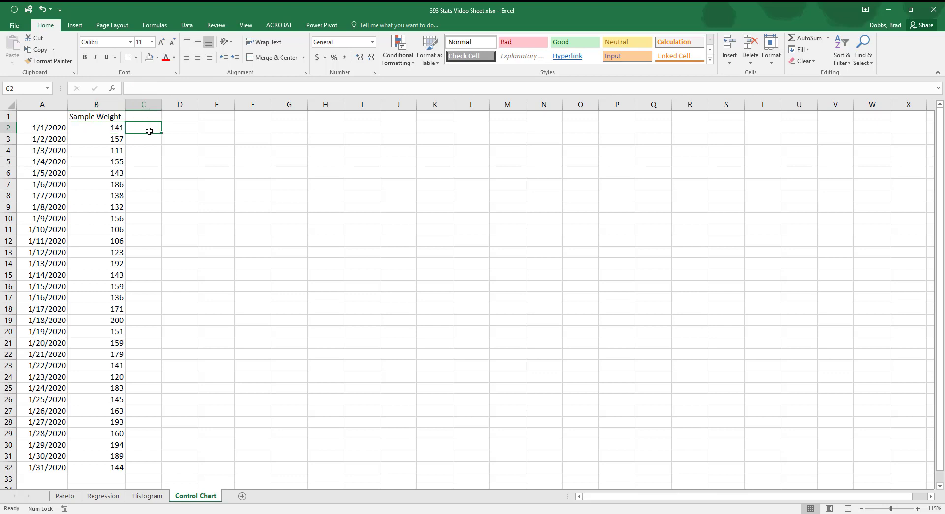
pyautogui.write('=a')
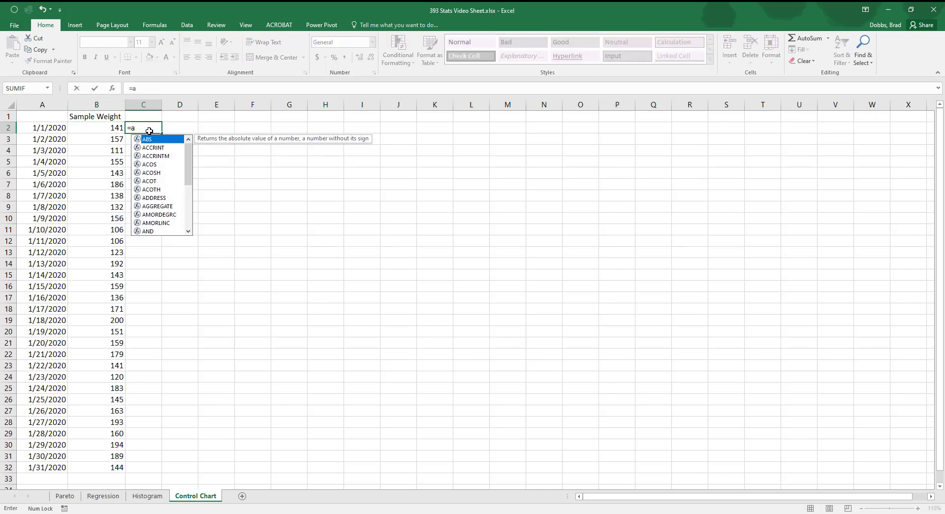
pyautogui.write('v')
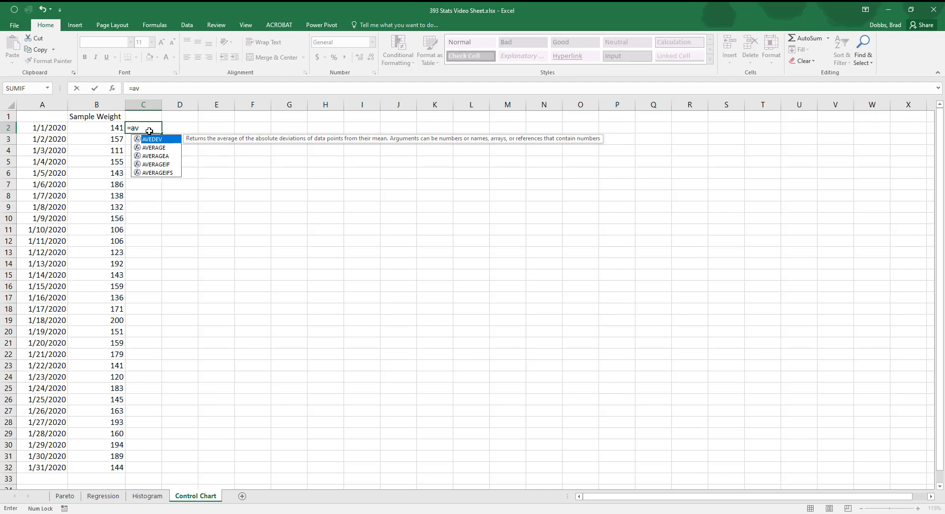
pyautogui.press('Down')
pyautogui.press('Tab')
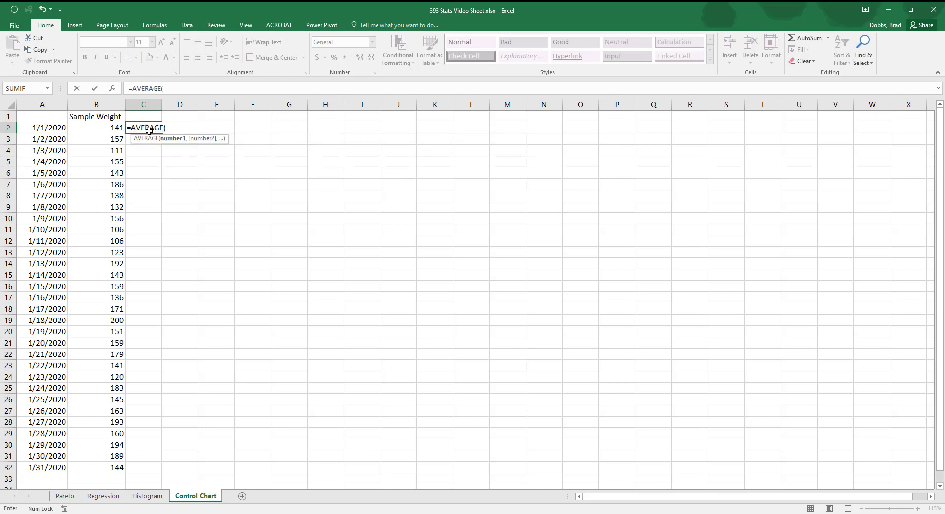
pyautogui.click(98, 128)
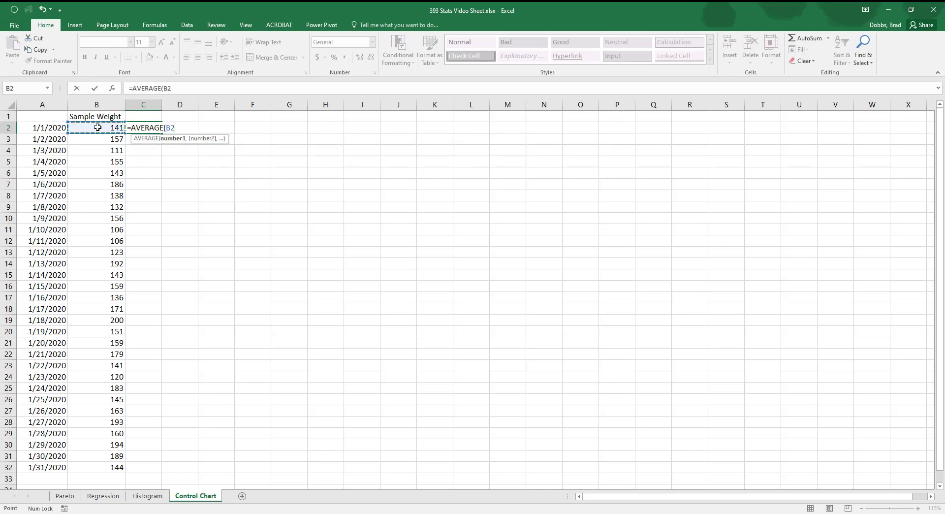
pyautogui.hotkey('ctrl', 'shift', 'Down')
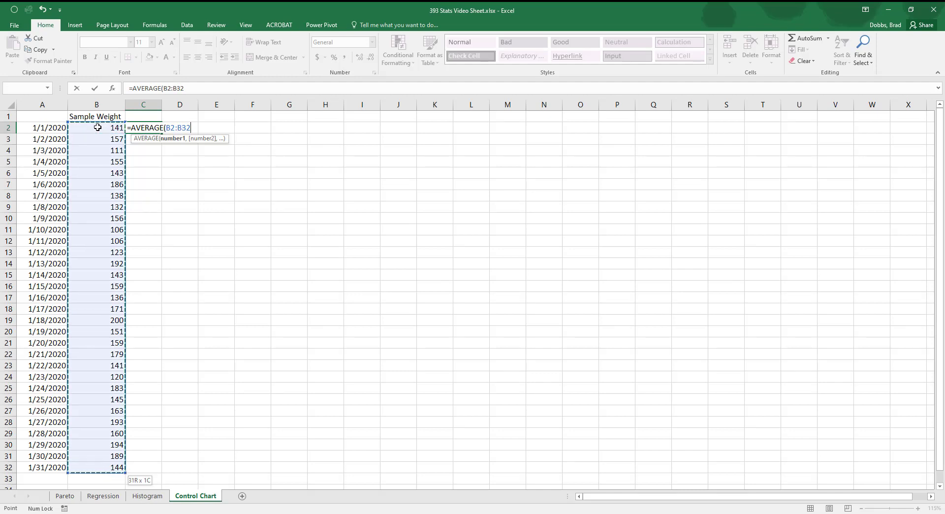
pyautogui.press('Return')
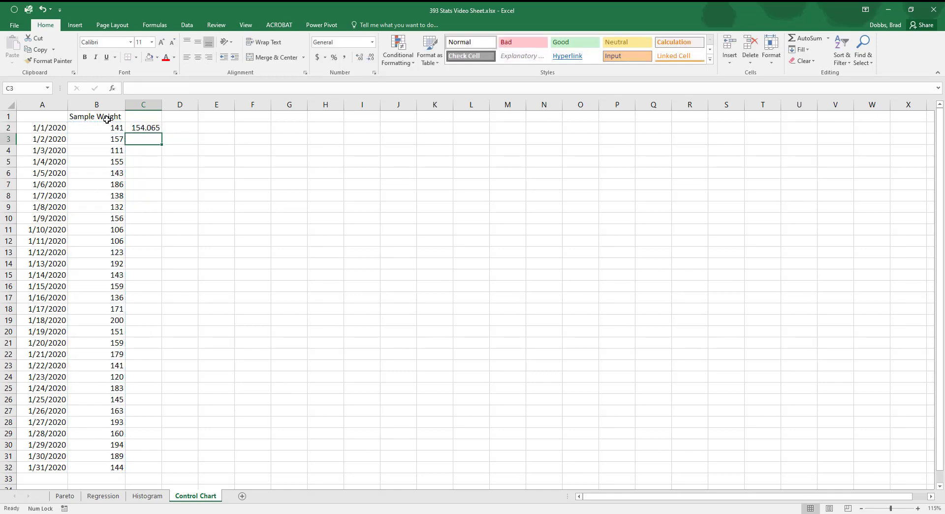
# - Set C3 to =C2 and fill it down to C32
pyautogui.write('=')
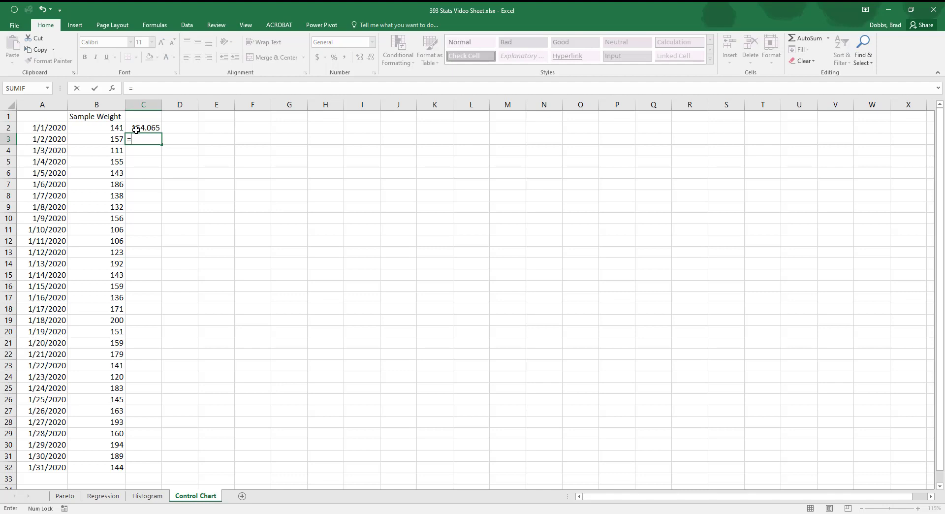
pyautogui.click(136, 130)
pyautogui.press('Return')
pyautogui.click(150, 138)
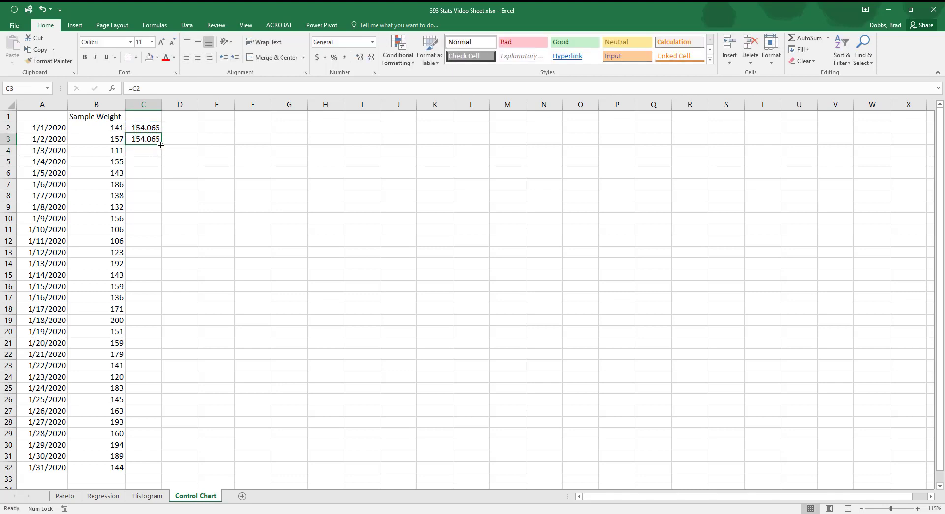
pyautogui.doubleClick(161, 145)
pyautogui.click(189, 284)
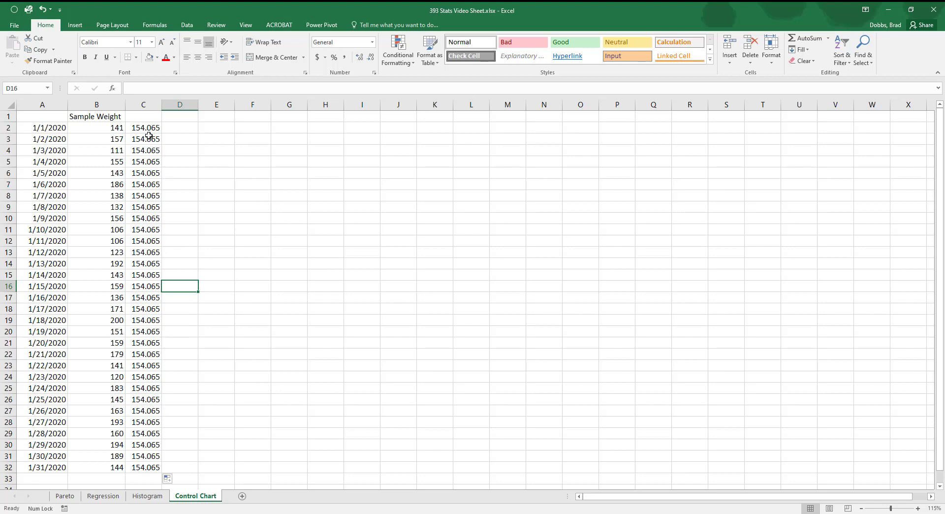
pyautogui.moveTo(94, 105); pyautogui.dragTo(131, 90)
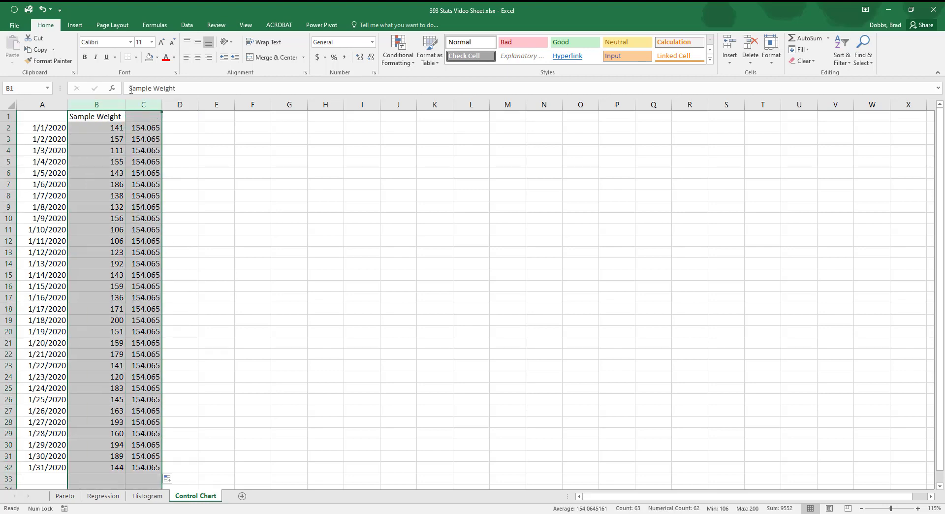
pyautogui.moveTo(109, 130); pyautogui.dragTo(133, 133)
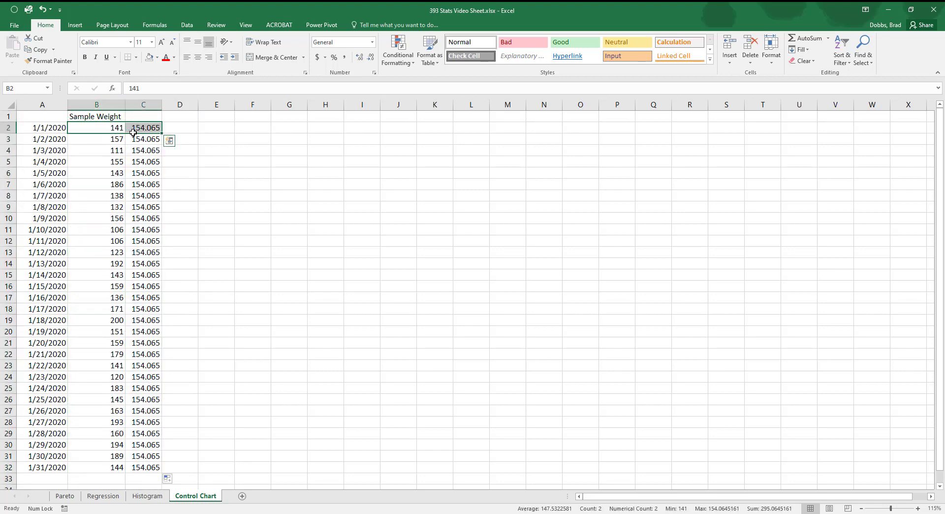
pyautogui.hotkey('ctrl', 'shift', 'Down')
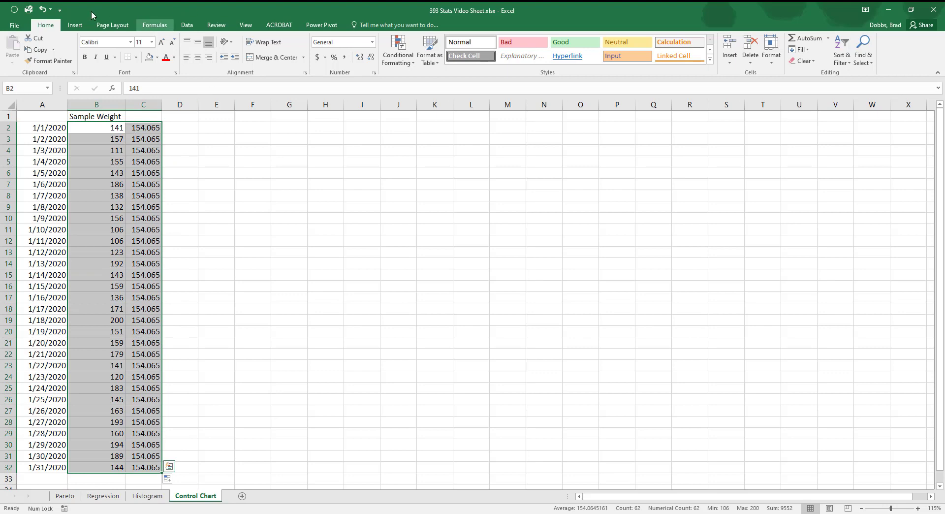
pyautogui.click(75, 25)
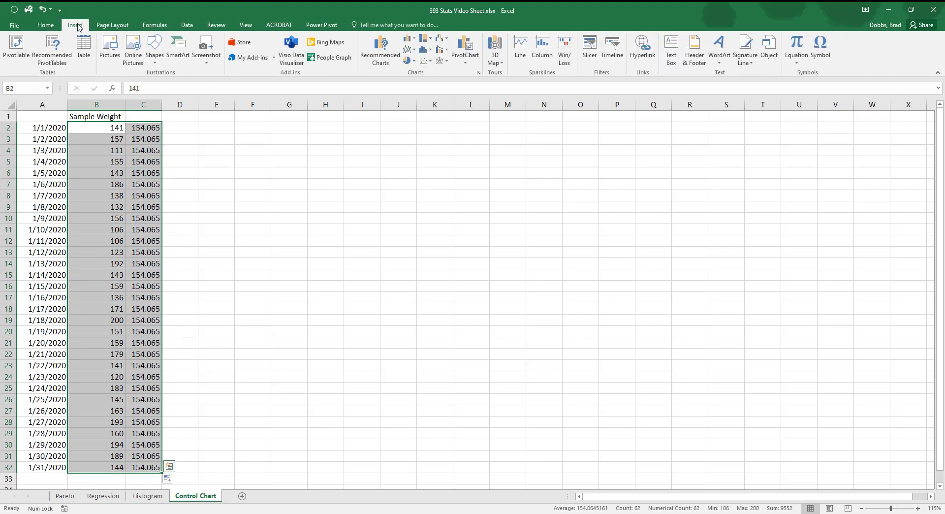
pyautogui.click(407, 49)
pyautogui.click(416, 85)
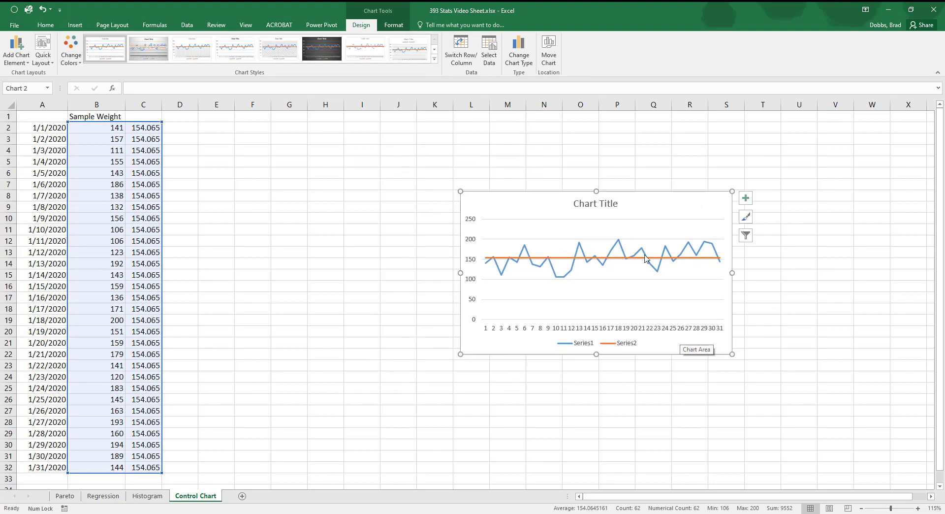
pyautogui.moveTo(690, 187); pyautogui.dragTo(690, 188)
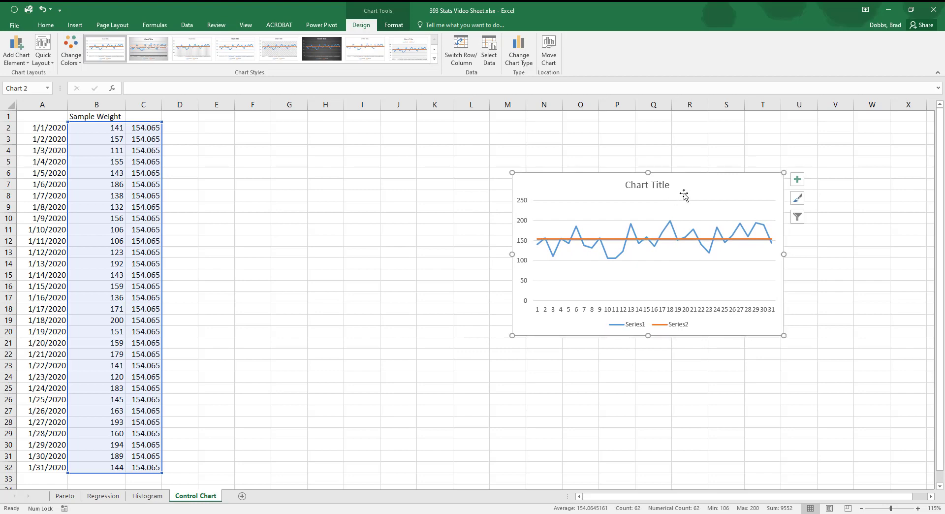
pyautogui.press('Delete')
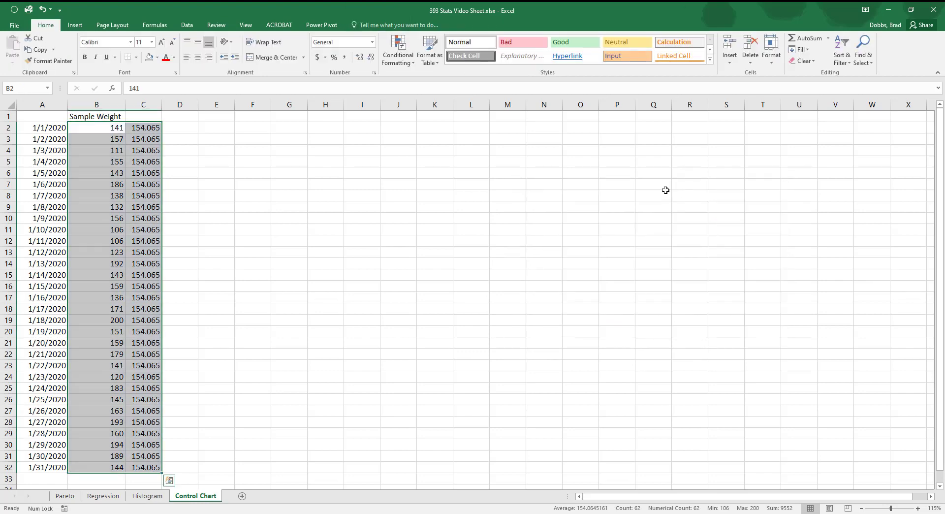
# - Start a =std formula in D1 and review the STDEVA, STDEVPA, STDEV and STDEVP descriptions
pyautogui.click(333, 171)
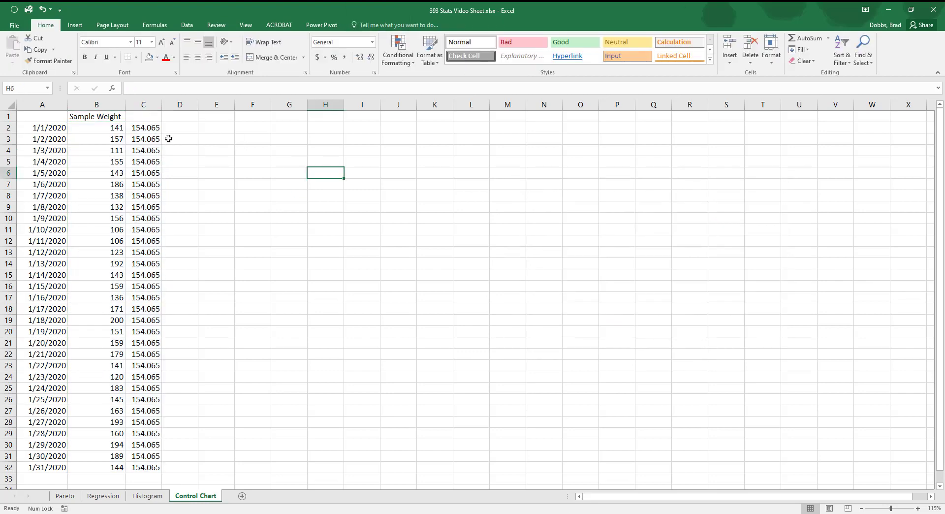
pyautogui.click(152, 118)
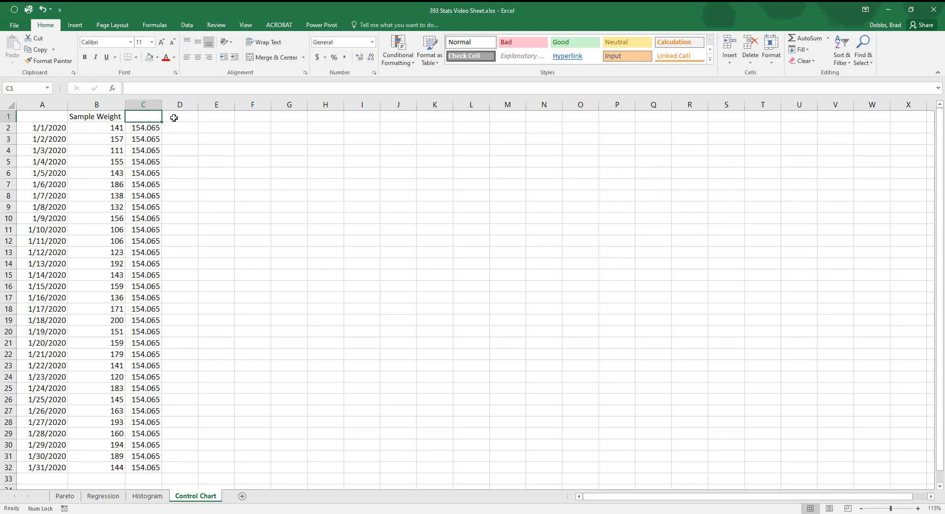
pyautogui.click(174, 118)
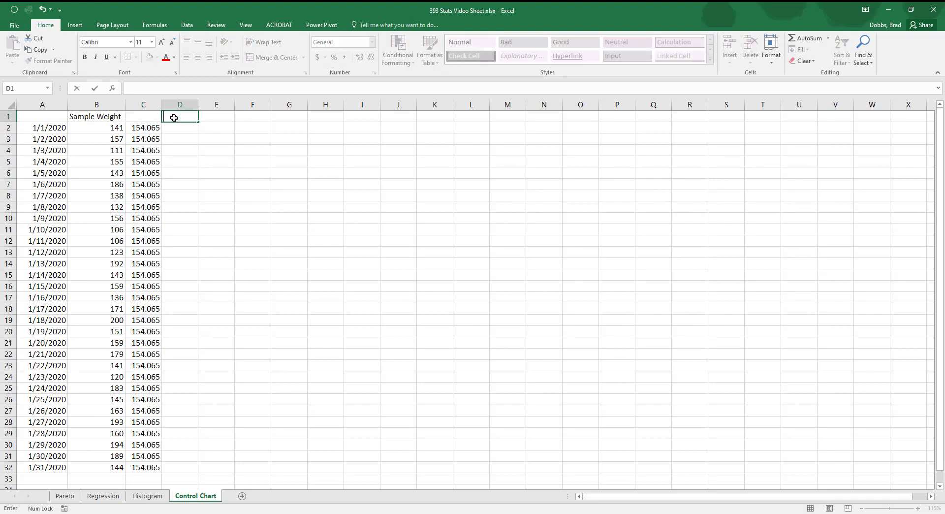
pyautogui.write('=s')
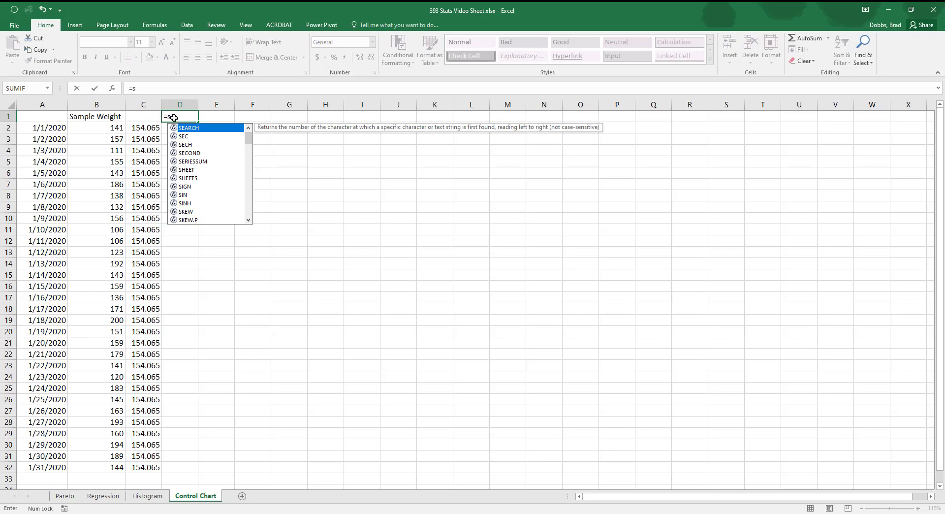
pyautogui.write('td')
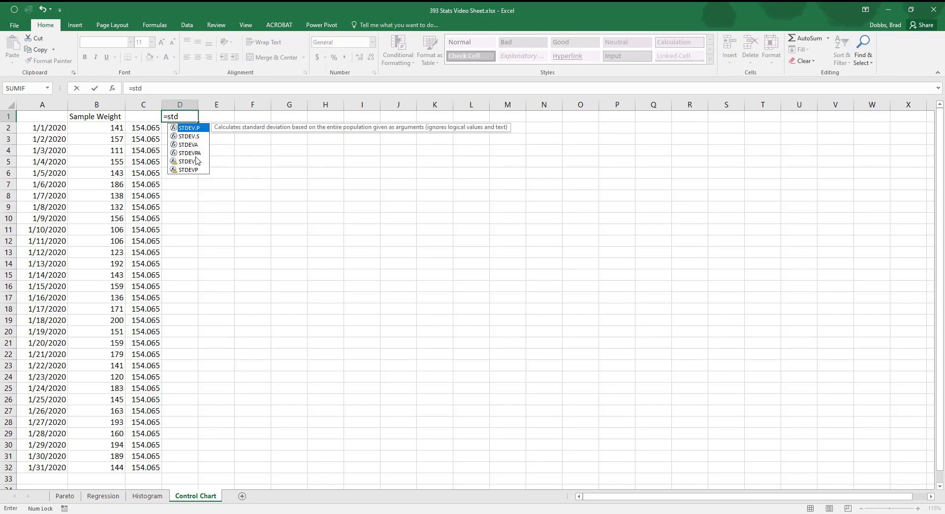
pyautogui.click(192, 137)
pyautogui.click(190, 145)
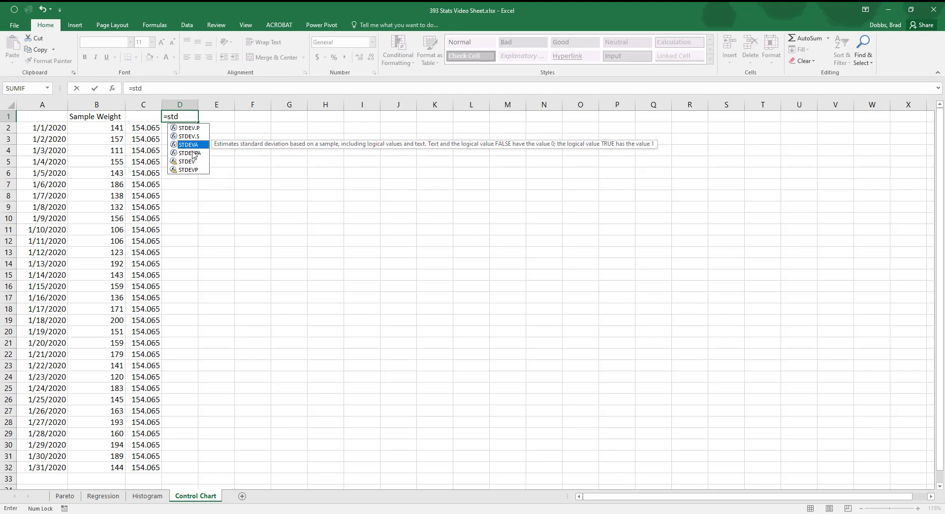
pyautogui.click(193, 153)
pyautogui.click(191, 146)
pyautogui.click(187, 153)
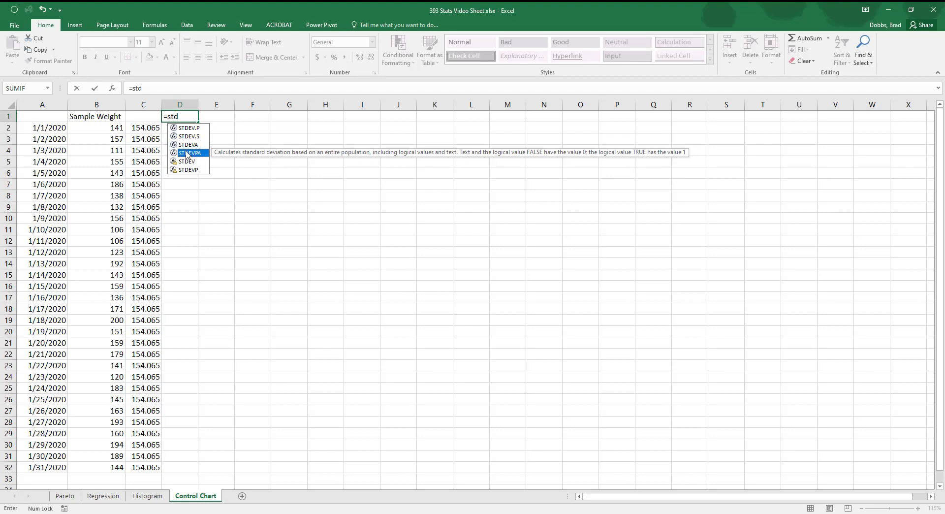
pyautogui.click(189, 169)
pyautogui.click(187, 162)
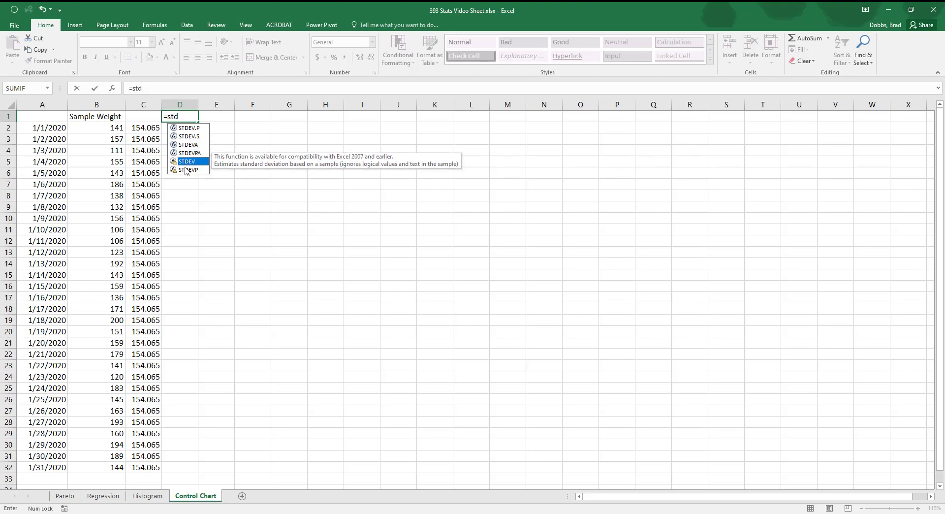
pyautogui.click(188, 168)
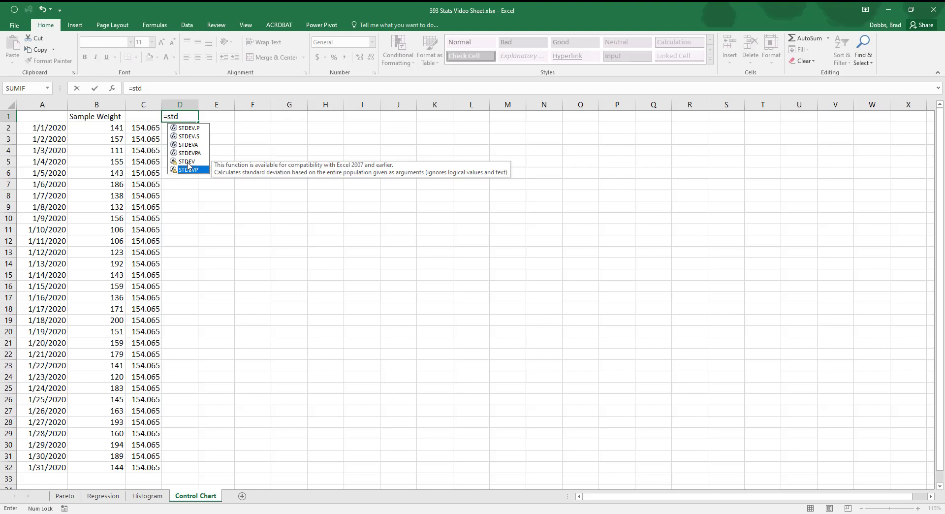
pyautogui.click(196, 137)
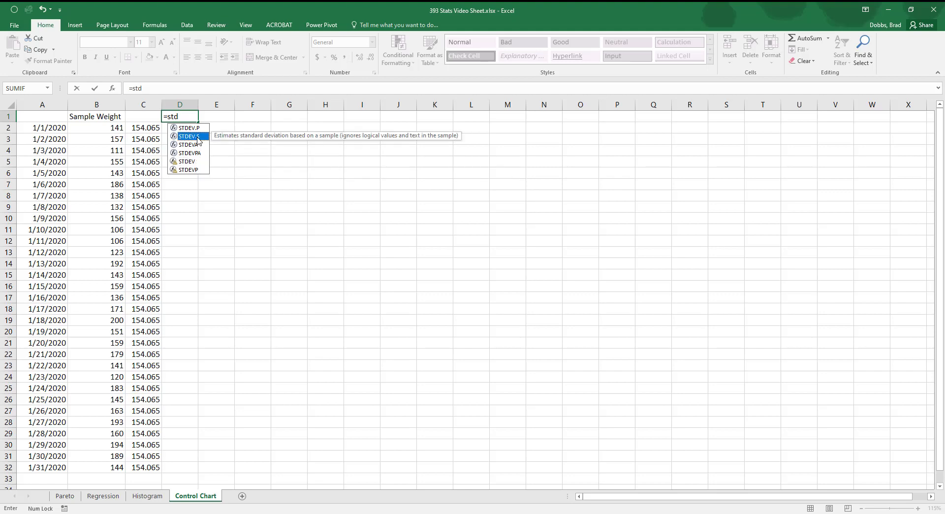
pyautogui.click(191, 162)
# - Compare the STDEV.P, STDEVA and STDEVPA descriptions against STDEV.S
pyautogui.click(198, 128)
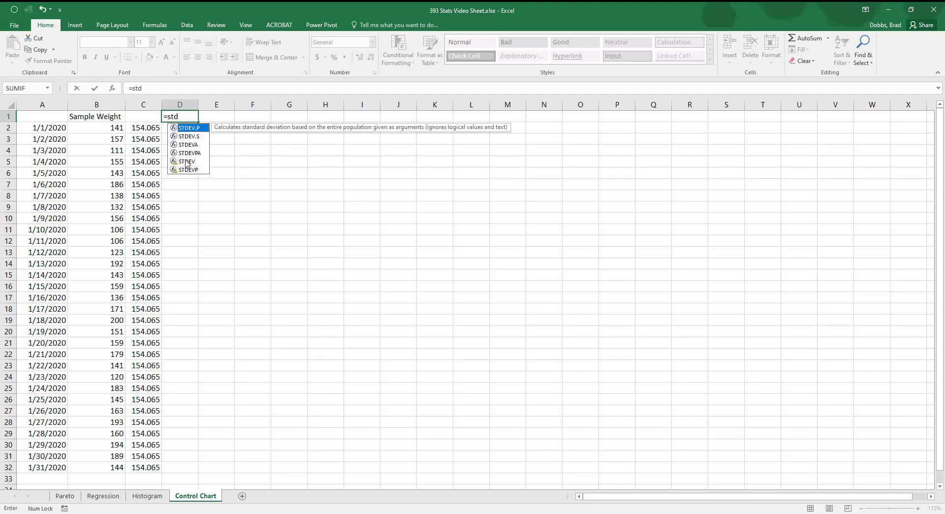
pyautogui.click(192, 170)
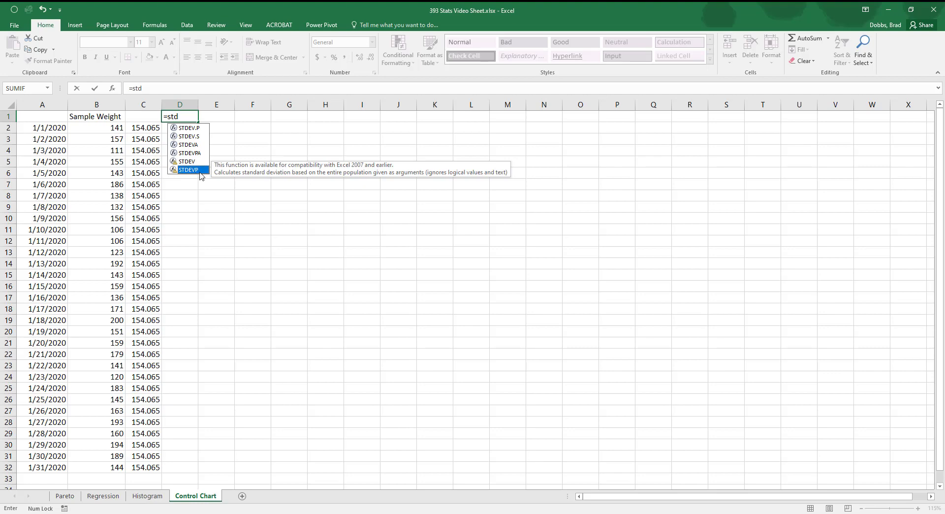
pyautogui.click(200, 145)
pyautogui.click(198, 132)
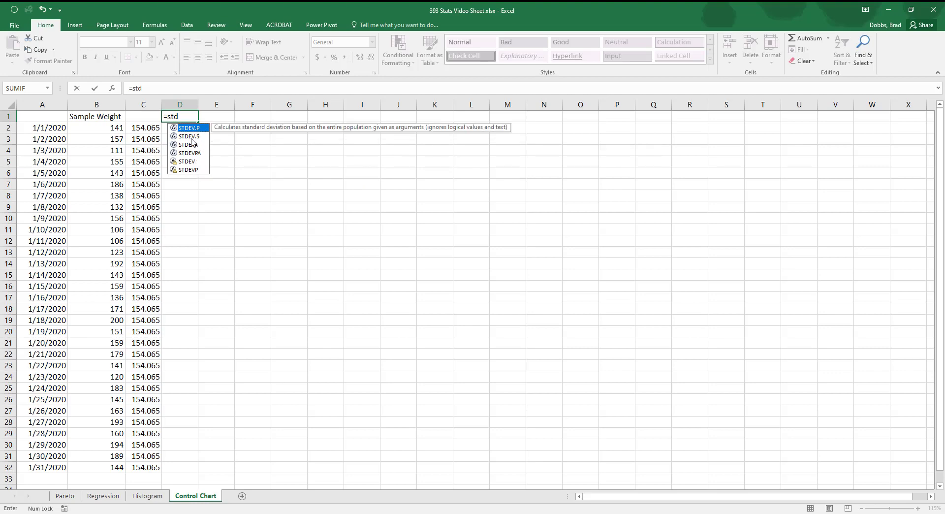
pyautogui.click(195, 145)
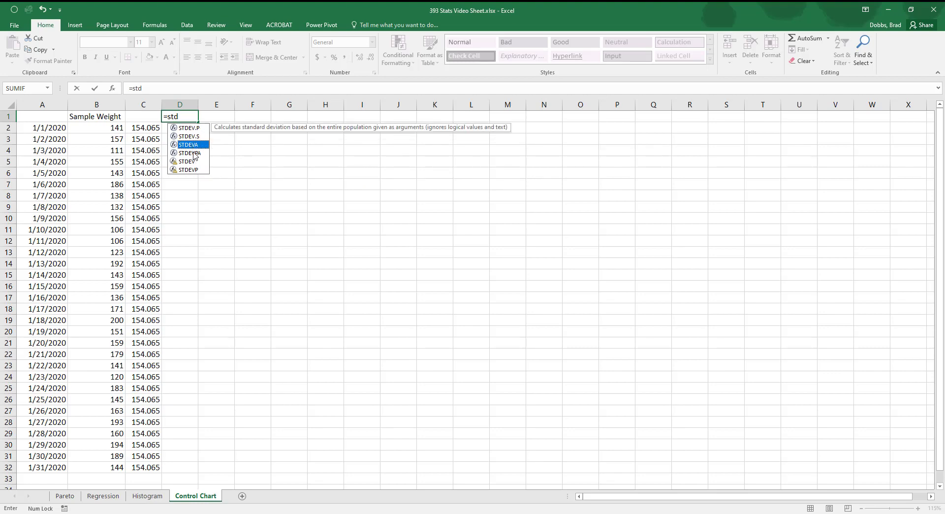
pyautogui.click(195, 153)
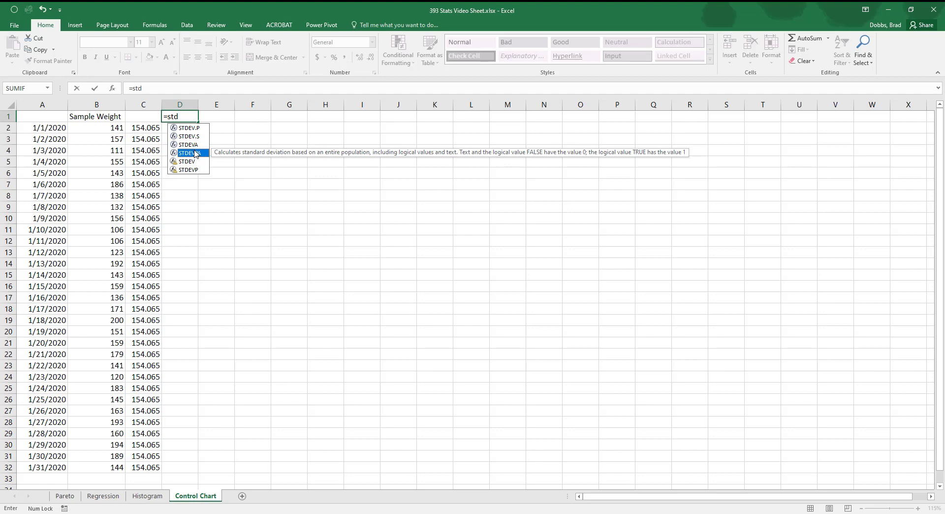
pyautogui.click(196, 144)
pyautogui.click(196, 128)
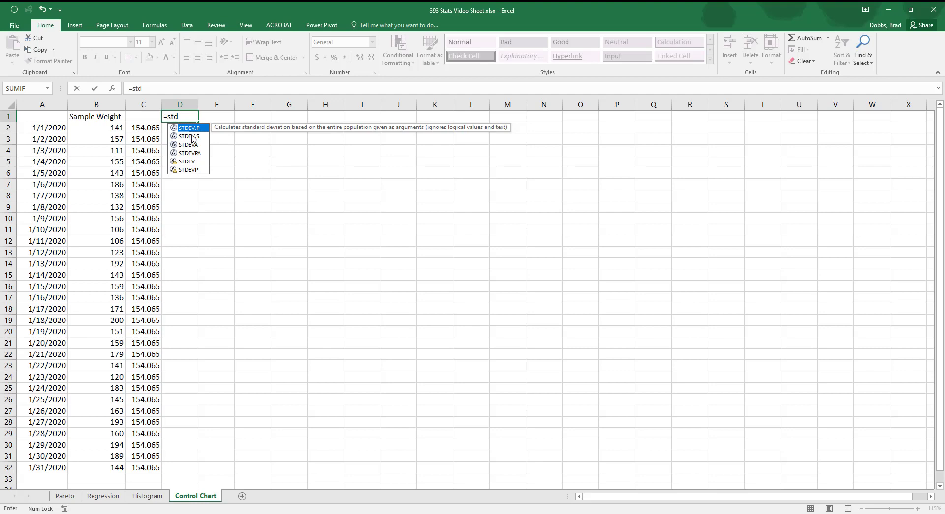
pyautogui.click(180, 137)
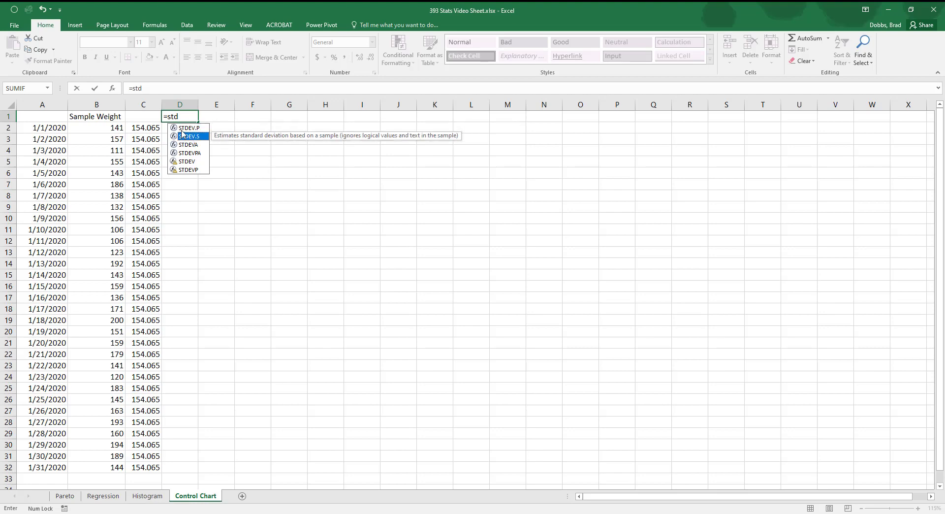
# - Complete =STDEV.S(B2:B32) in D1, giving 26.6295
pyautogui.doubleClick(181, 135)
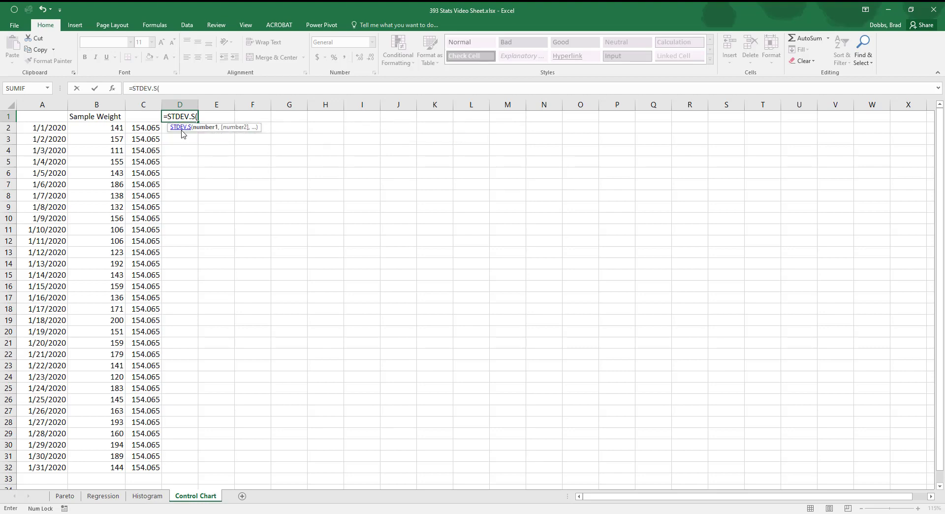
pyautogui.click(115, 128)
pyautogui.hotkey('ctrl', 'shift', 'Down')
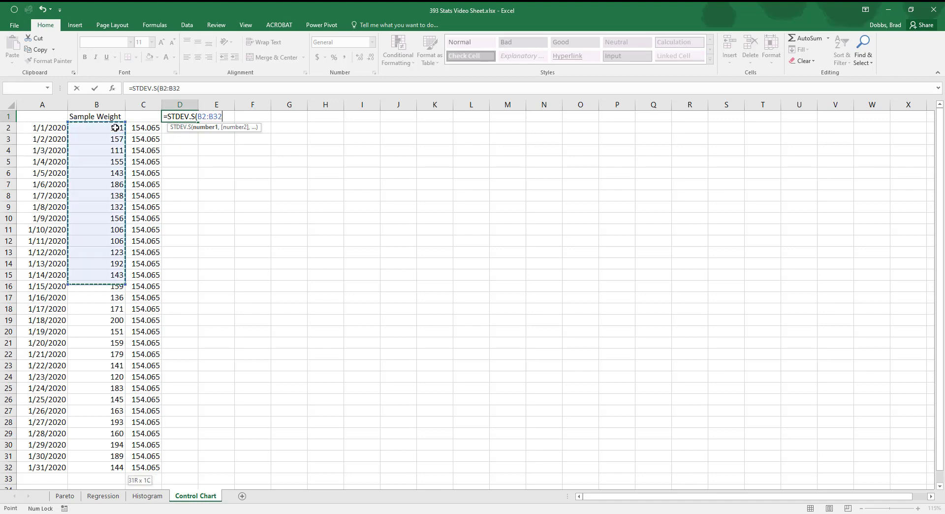
pyautogui.write(')')
pyautogui.press('Return')
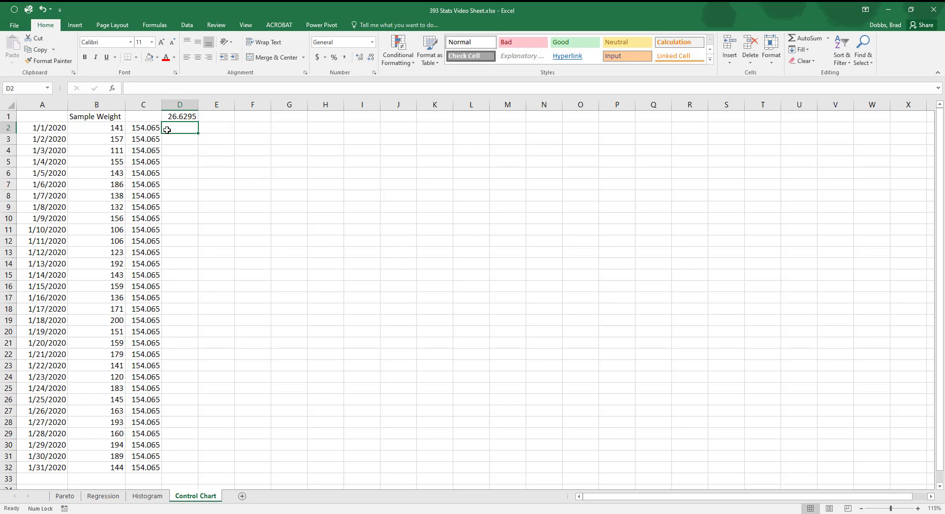
# - Enter the ±1 standard-deviation limits =C2+D1 (180.694) and =C2-D1 (127.435) in row 2
pyautogui.write('=')
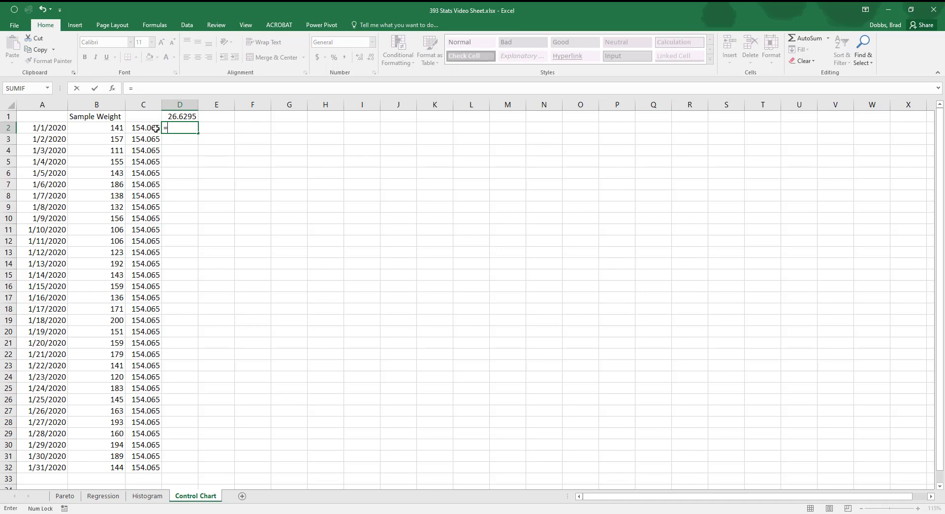
pyautogui.click(152, 127)
pyautogui.write('+')
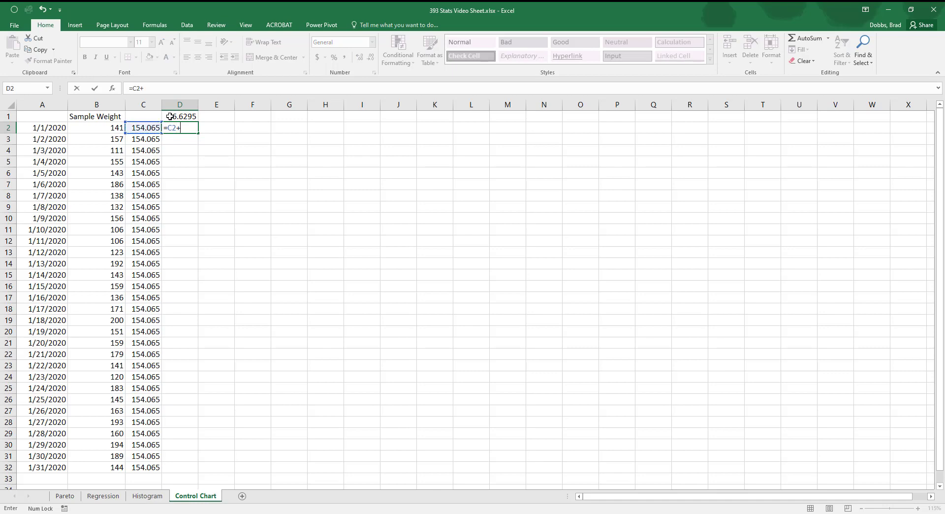
pyautogui.click(176, 116)
pyautogui.press('Return')
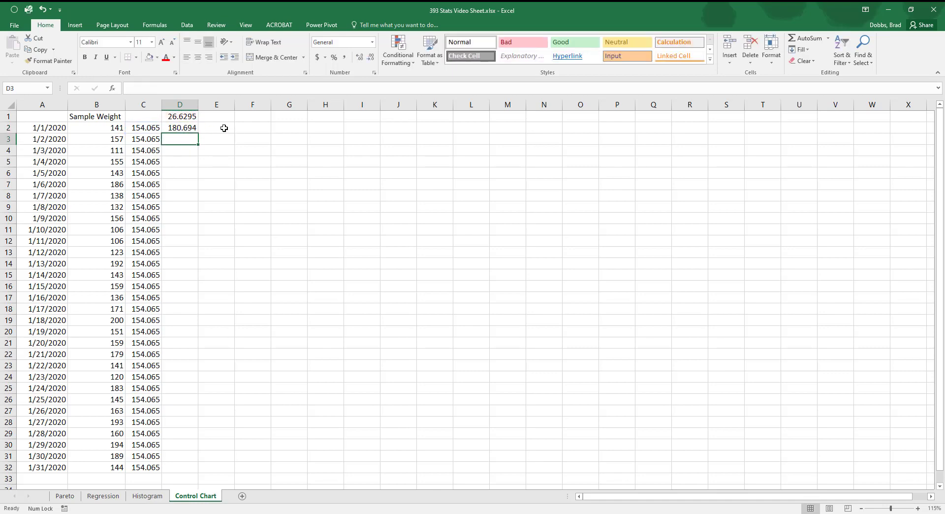
pyautogui.click(223, 128)
pyautogui.write('=')
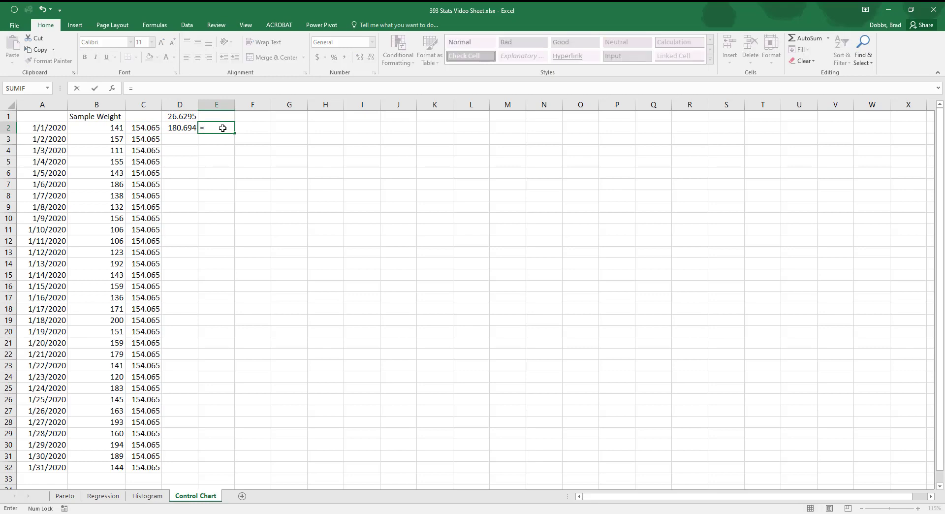
pyautogui.click(153, 127)
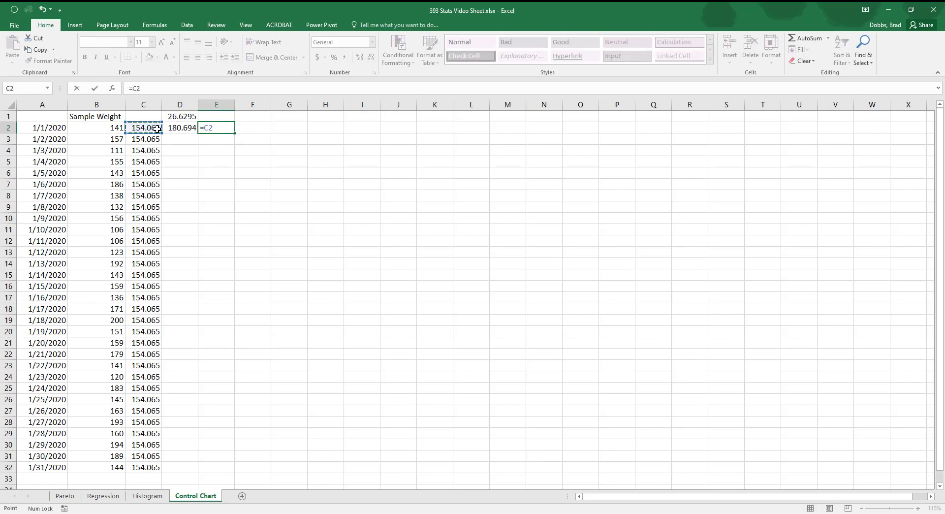
pyautogui.write('-')
pyautogui.click(186, 117)
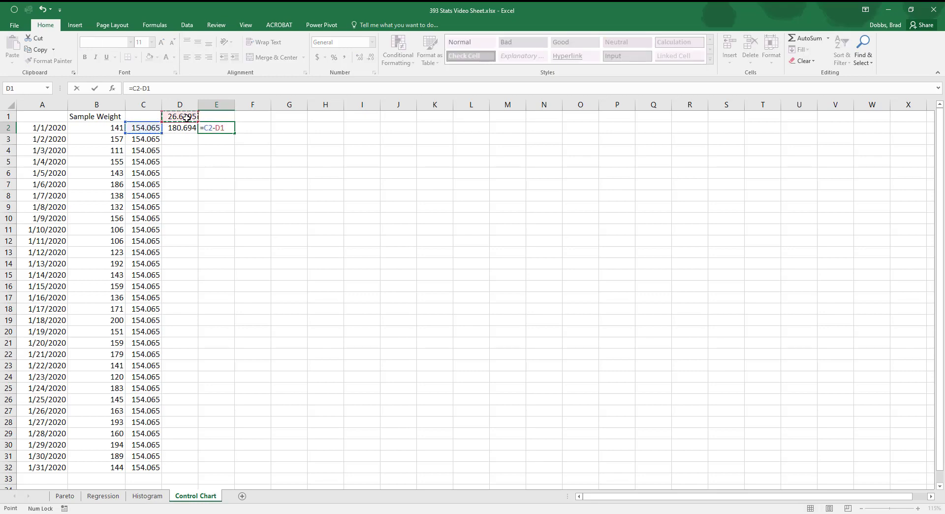
pyautogui.press('Return')
# - Enter the −2 limit =C2-2*D1 (100.806) in F2 and the +2 limit (207.323) in G2
pyautogui.click(250, 128)
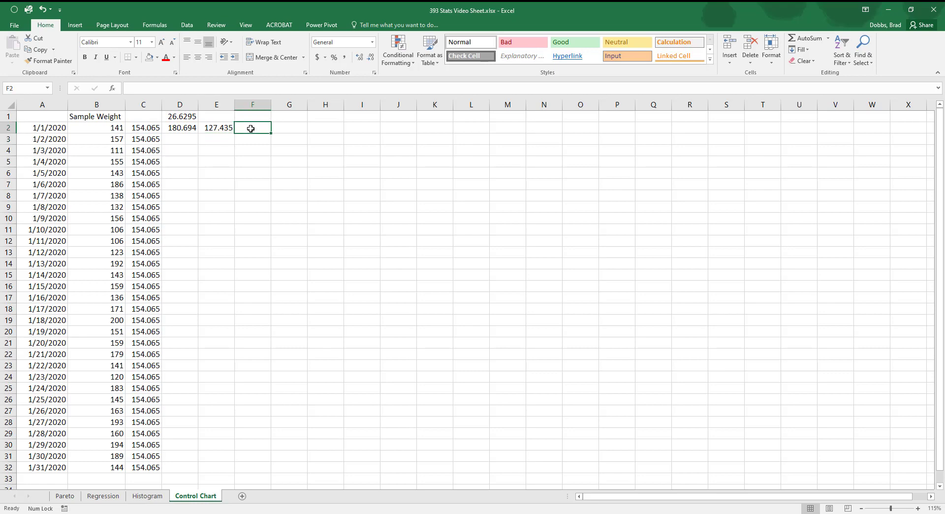
pyautogui.write('=')
pyautogui.click(148, 126)
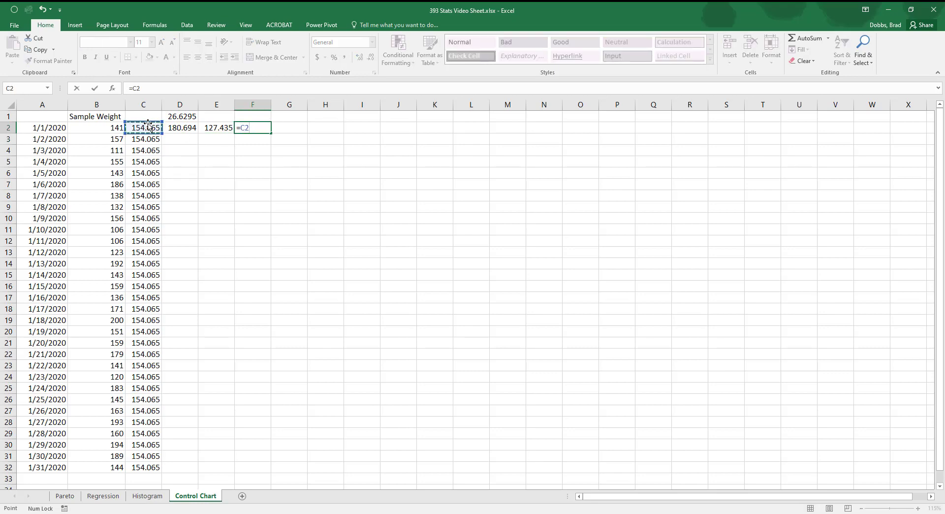
pyautogui.write('-2*')
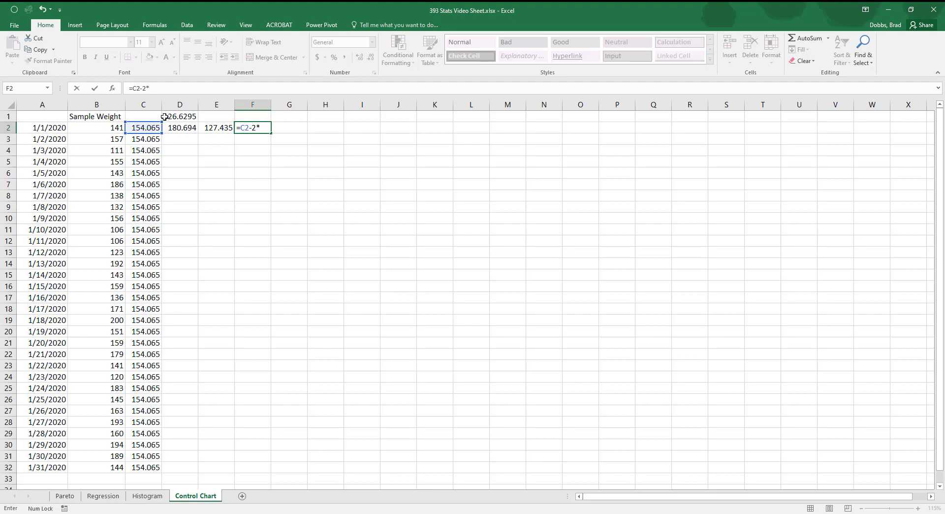
pyautogui.click(174, 115)
pyautogui.press('Return')
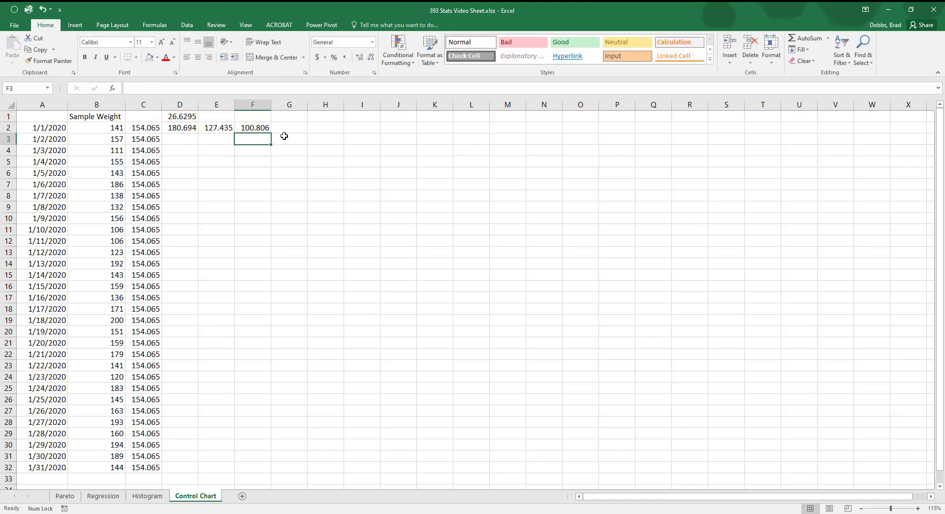
pyautogui.click(285, 127)
pyautogui.write('=')
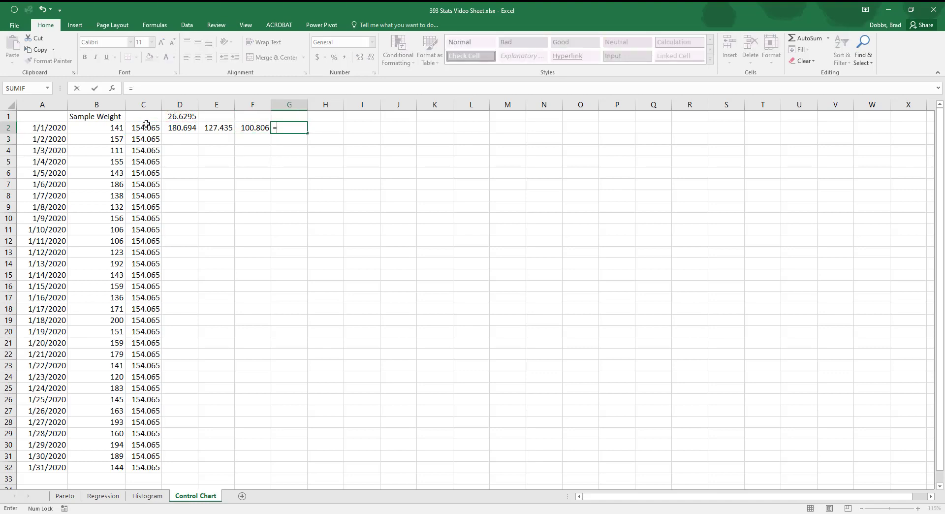
pyautogui.click(147, 125)
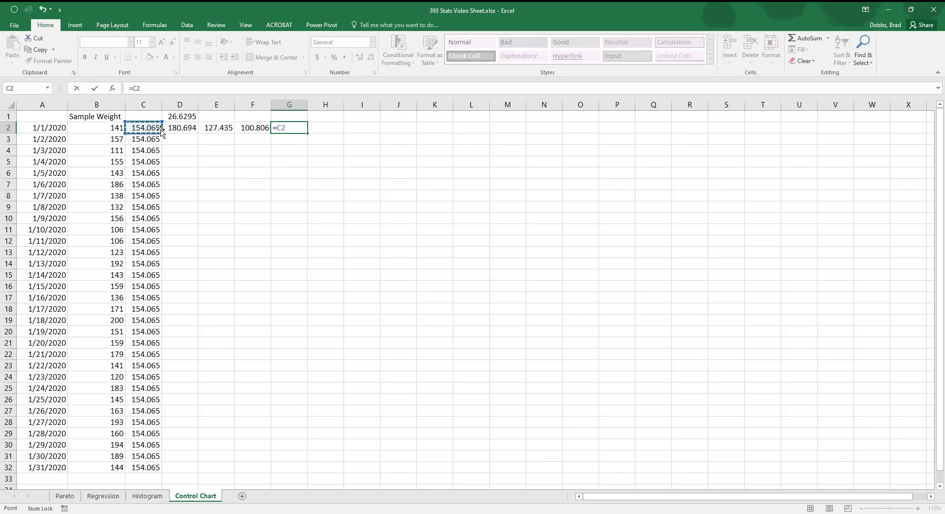
pyautogui.write('-')
pyautogui.write('2*')
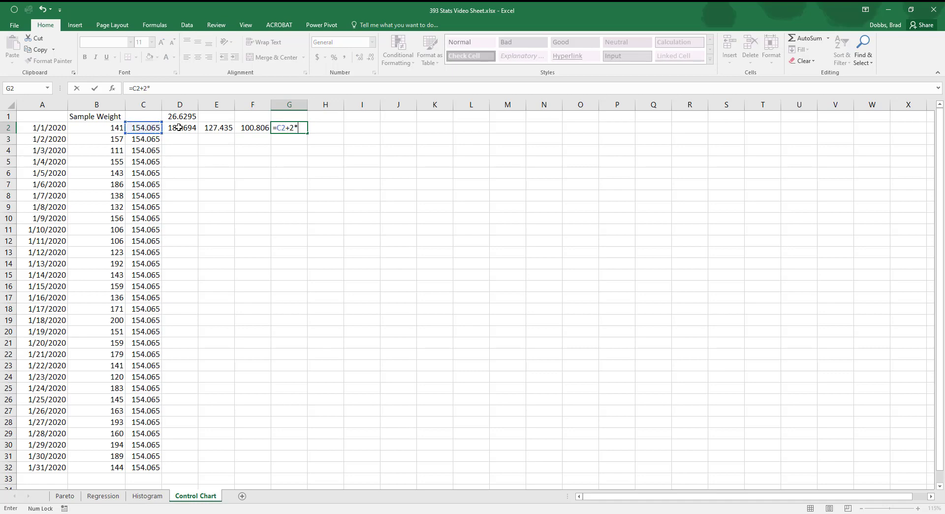
pyautogui.click(166, 116)
pyautogui.press('Return')
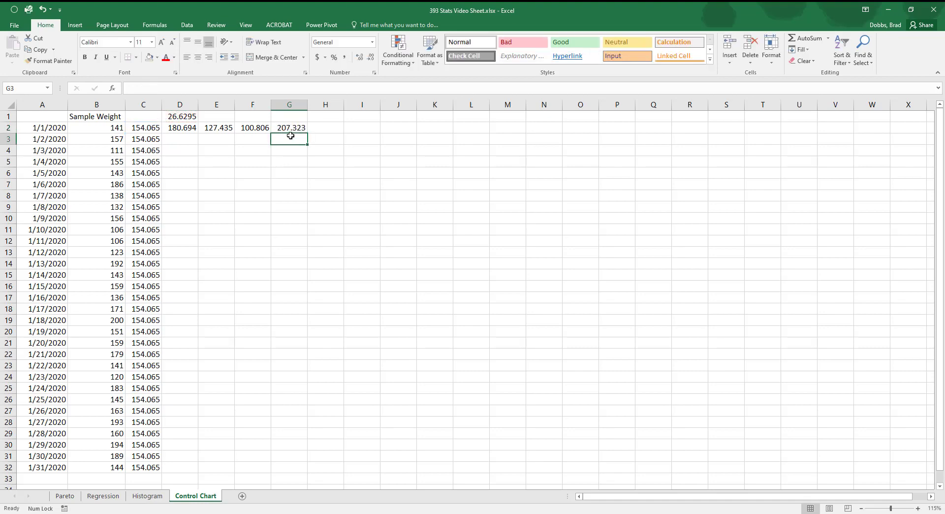
# - Enter =C2+3*D1 (233.953) in H2 and =C2-3*D1 (74.1761) in I2
pyautogui.click(318, 129)
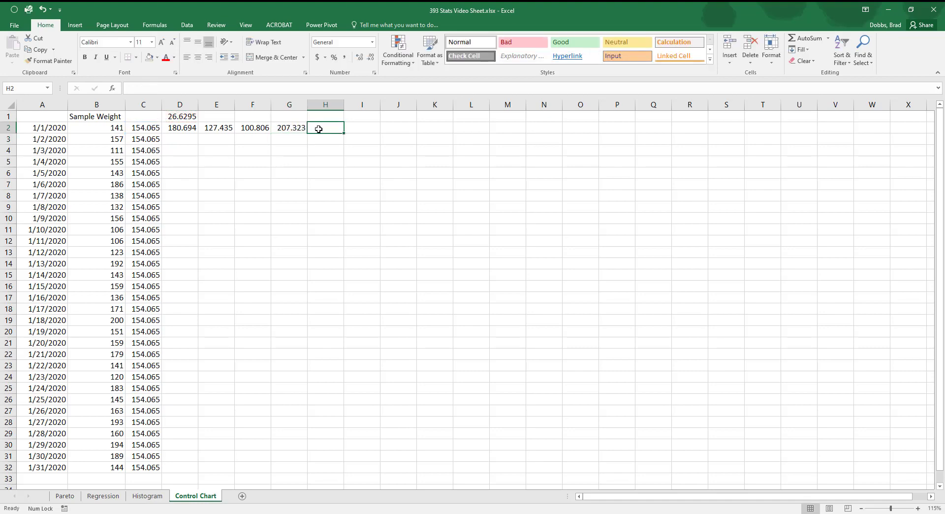
pyautogui.write('=')
pyautogui.click(152, 130)
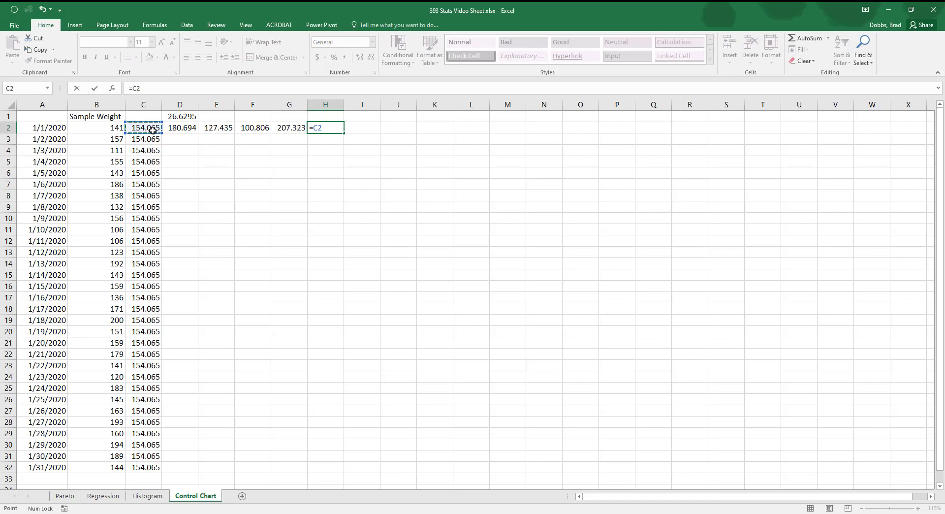
pyautogui.write('+3*')
pyautogui.click(182, 115)
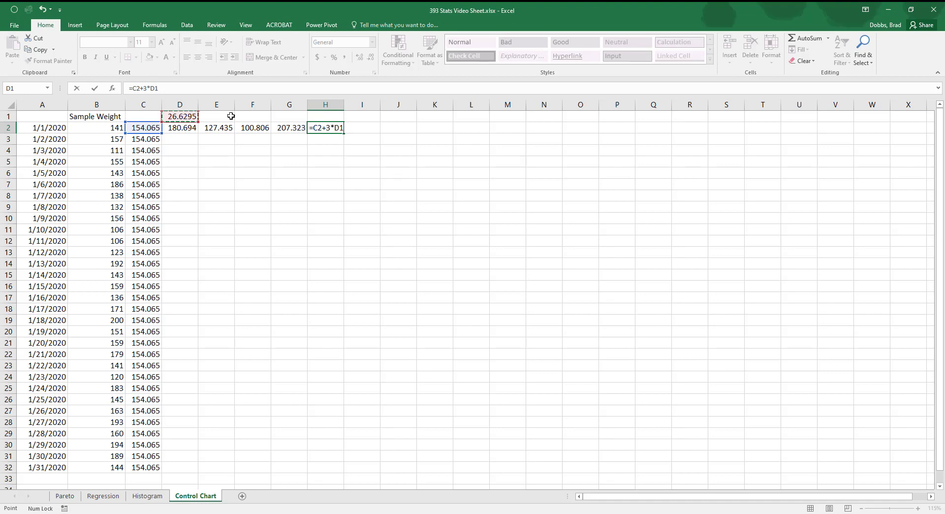
pyautogui.press('Return')
pyautogui.click(363, 129)
pyautogui.write('=')
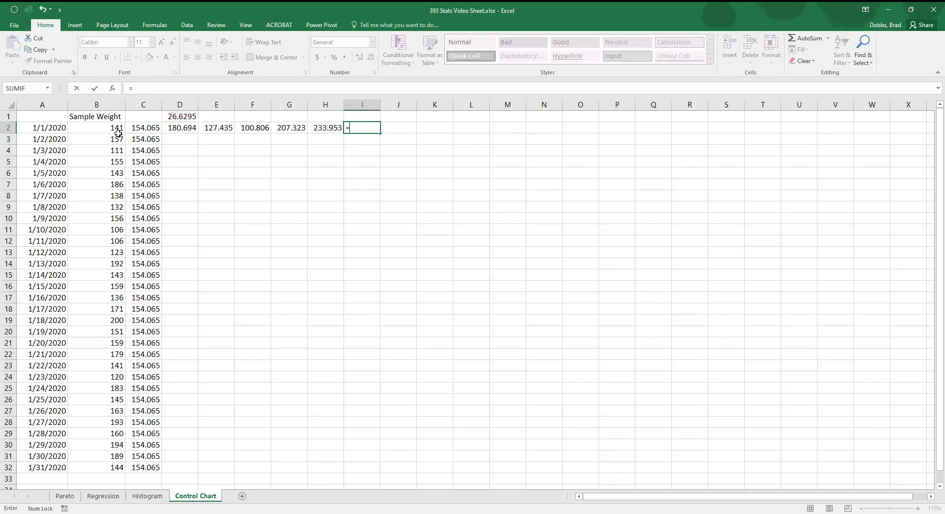
pyautogui.click(115, 126)
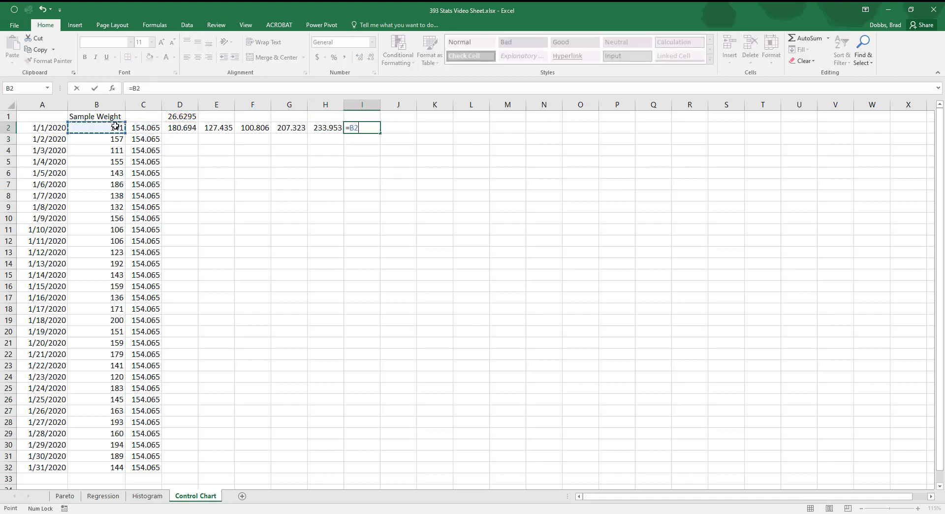
pyautogui.click(143, 128)
pyautogui.write('-')
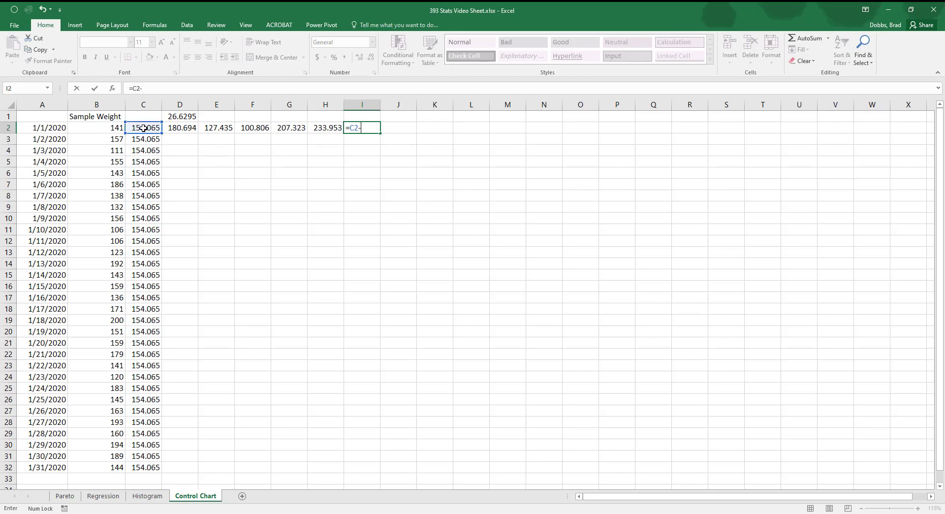
pyautogui.write('3*')
pyautogui.click(175, 117)
pyautogui.press('Return')
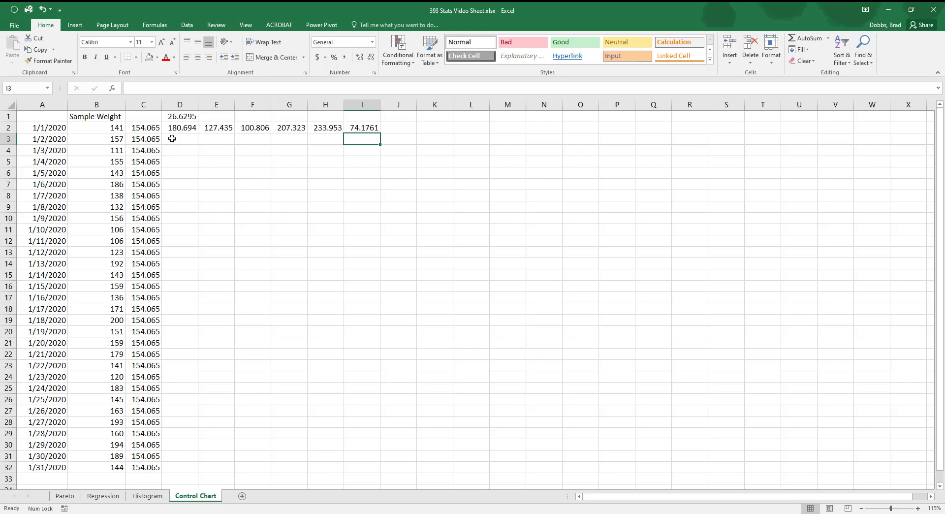
# - Set D3 to =D2, copy it across to I3 and down to row 32, then select B2:I32
pyautogui.click(170, 140)
pyautogui.write('=')
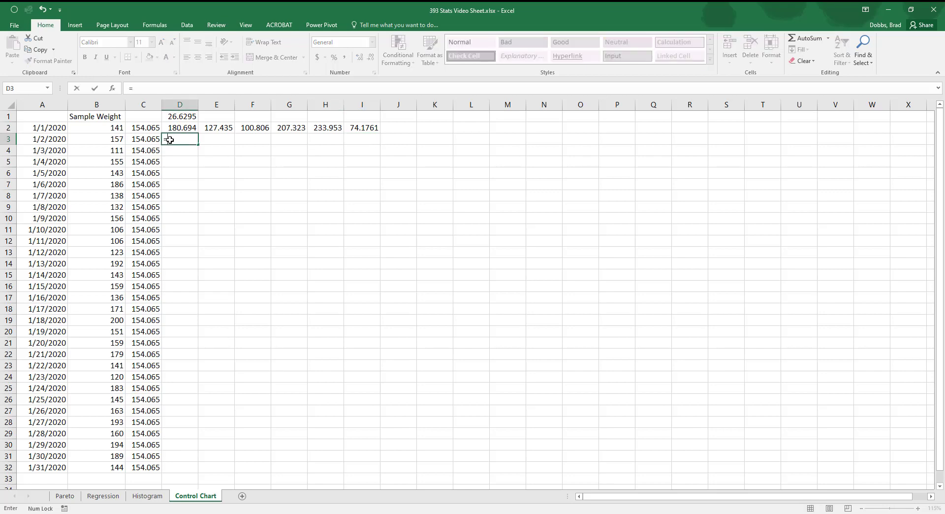
pyautogui.press('Up')
pyautogui.press('Return')
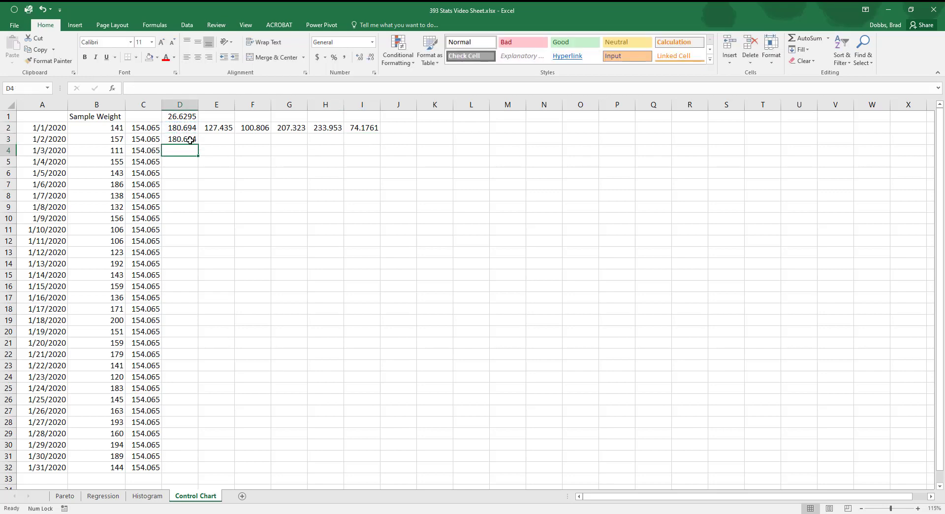
pyautogui.click(193, 142)
pyautogui.moveTo(197, 143); pyautogui.dragTo(380, 145)
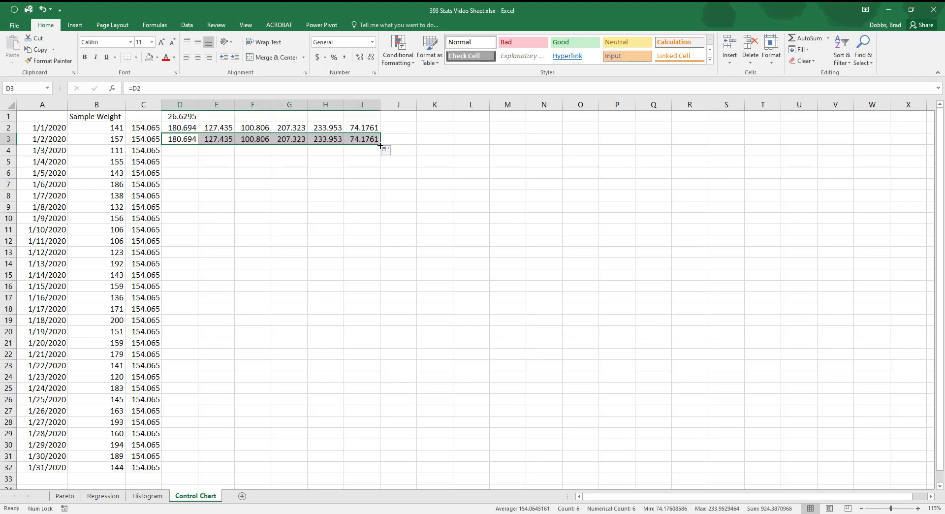
pyautogui.doubleClick(380, 145)
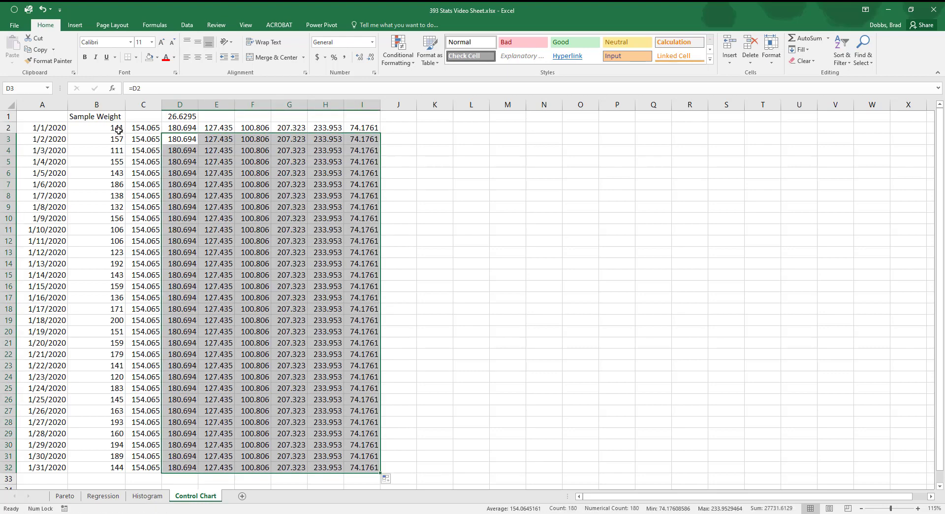
pyautogui.moveTo(118, 130); pyautogui.dragTo(360, 465)
# - Insert a 2-D line chart of B2:I32 and drag its corner to enlarge it
pyautogui.click(74, 26)
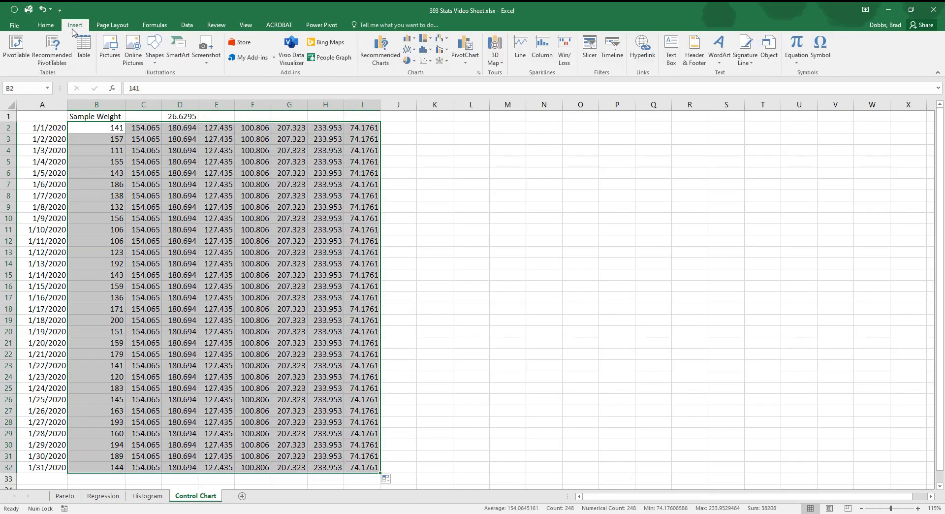
pyautogui.click(410, 50)
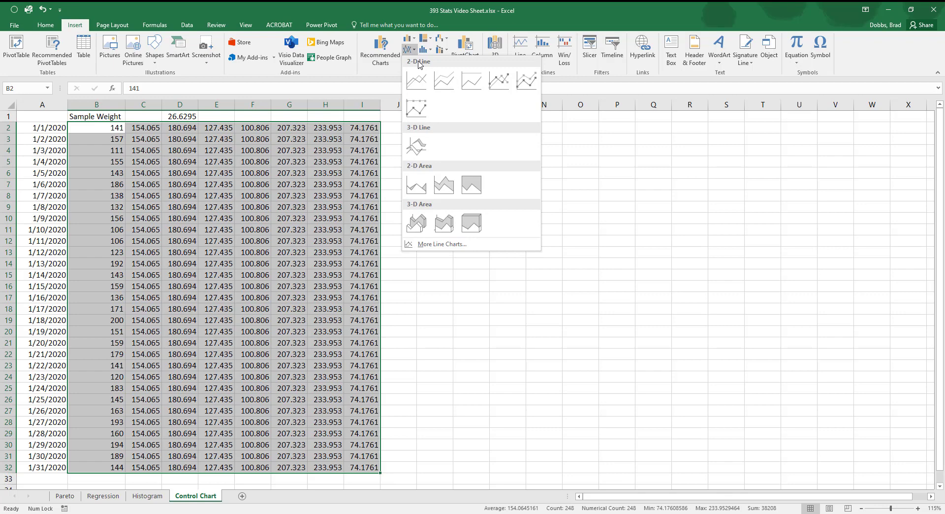
pyautogui.click(415, 80)
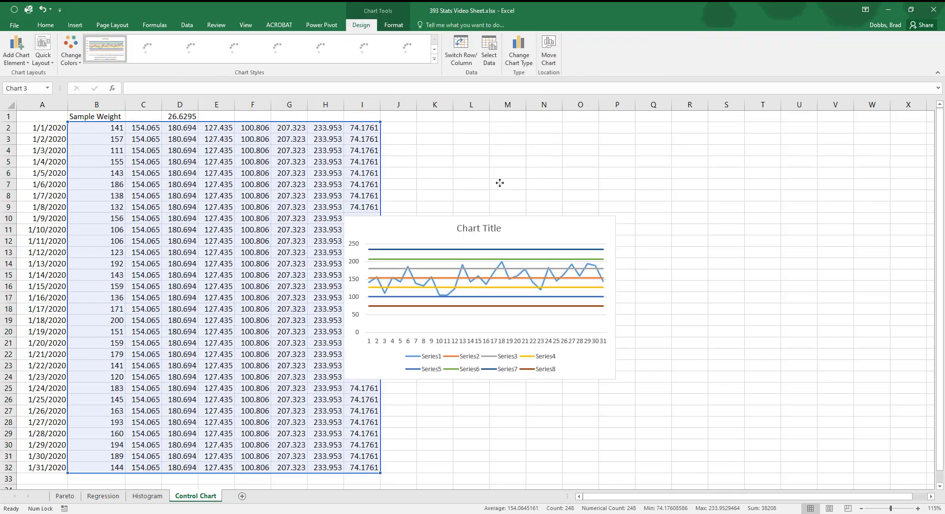
pyautogui.moveTo(584, 329); pyautogui.dragTo(777, 426)
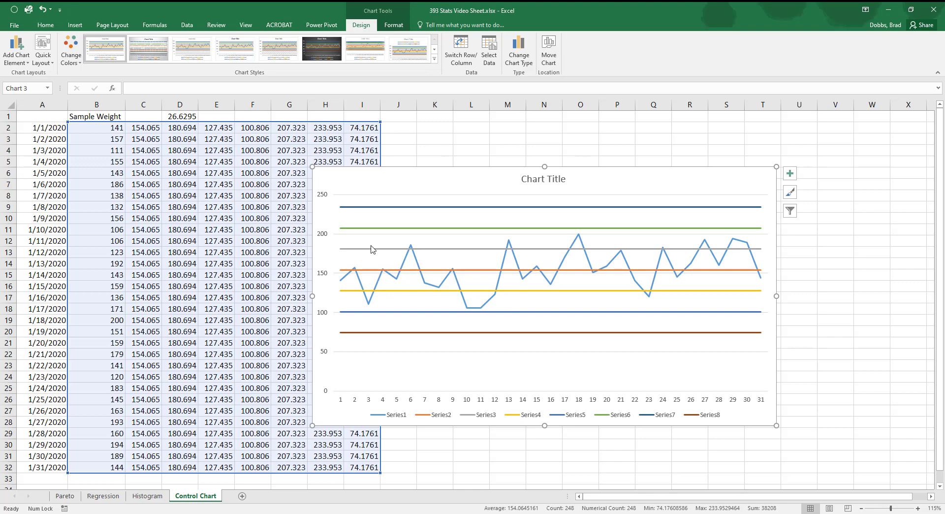
# - Give the orange Series2 mean line a dash-dot dash type, then move the chart up-left
pyautogui.click(369, 270)
pyautogui.rightClick(370, 274)
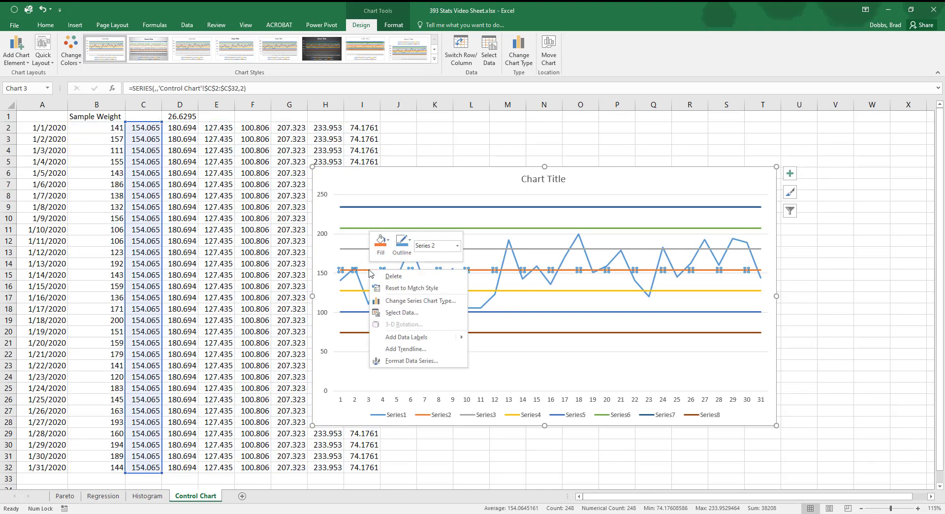
pyautogui.click(422, 361)
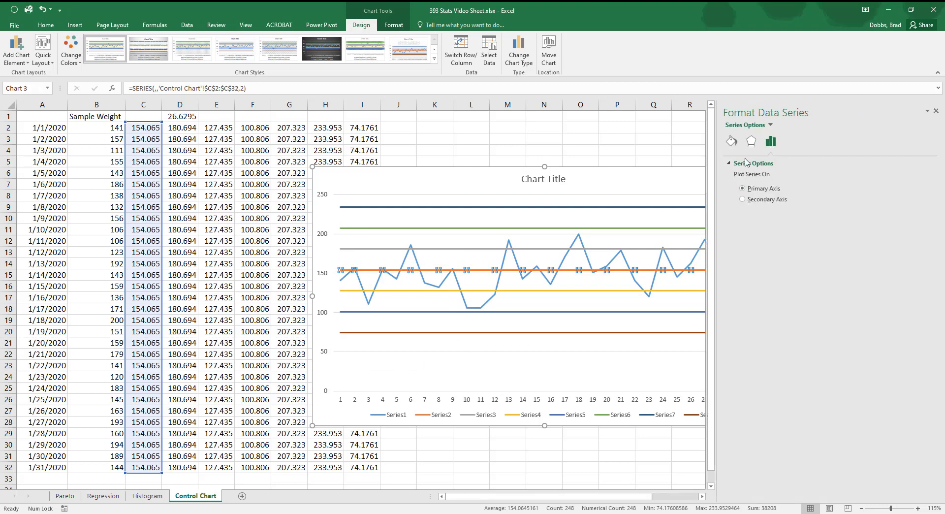
pyautogui.click(735, 144)
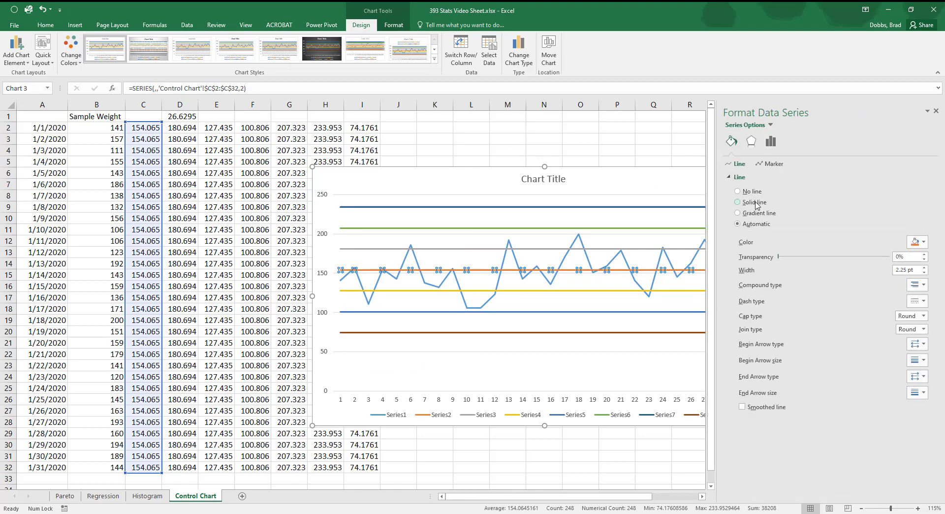
pyautogui.click(920, 302)
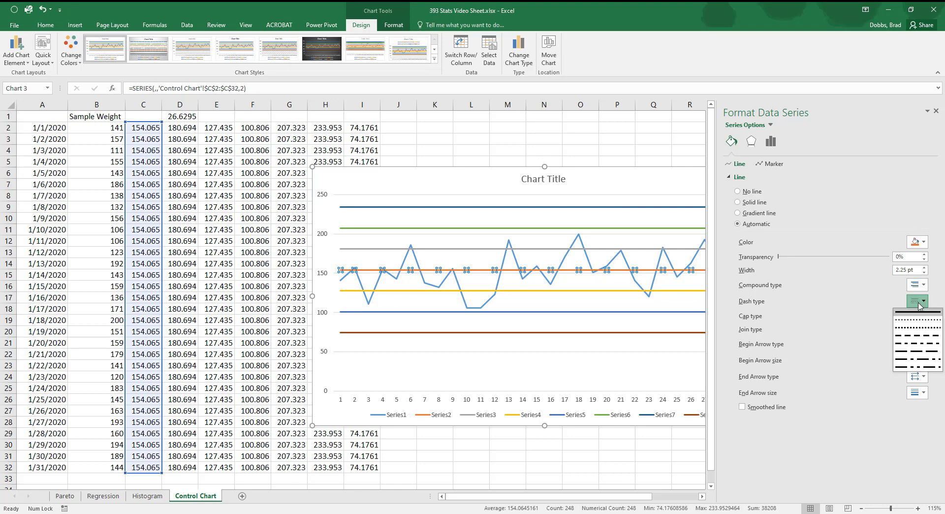
pyautogui.click(916, 343)
pyautogui.moveTo(492, 173); pyautogui.dragTo(421, 140)
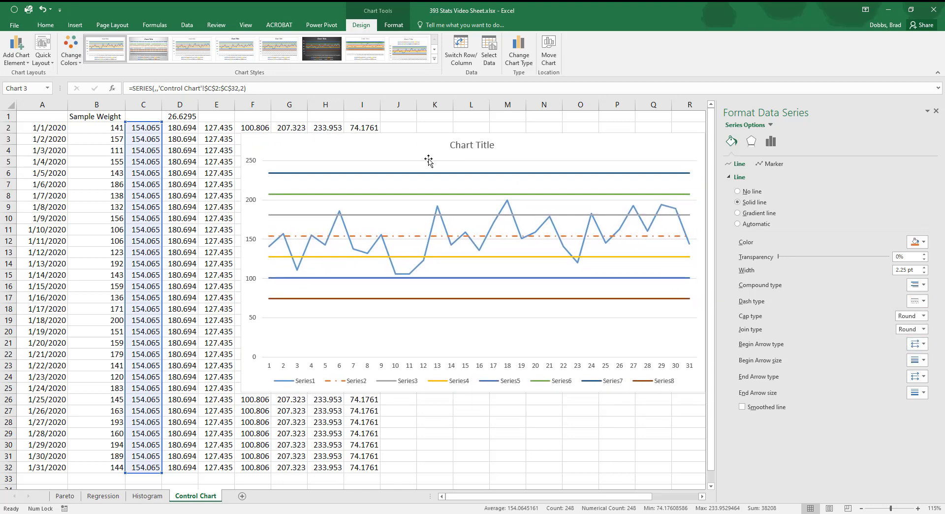
# - Delete the chart legend and stretch the chart leftward and downward
pyautogui.click(303, 383)
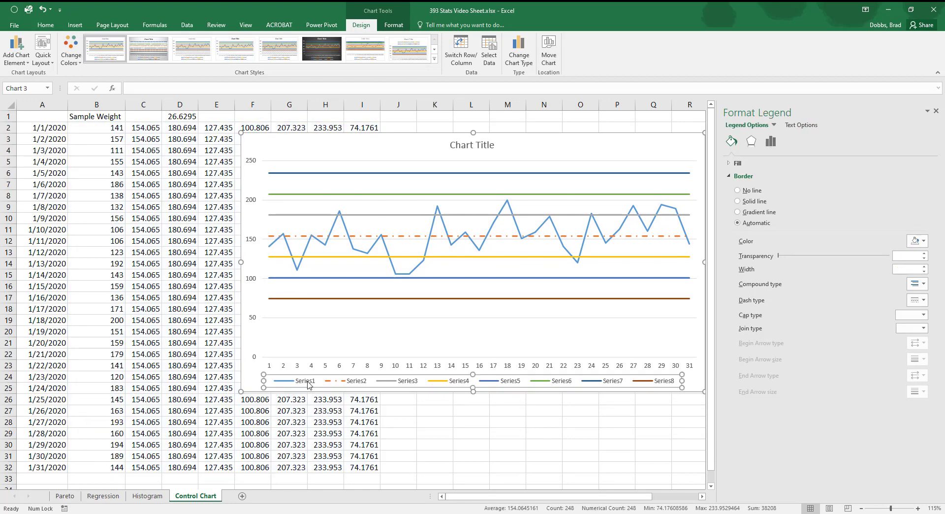
pyautogui.press('Delete')
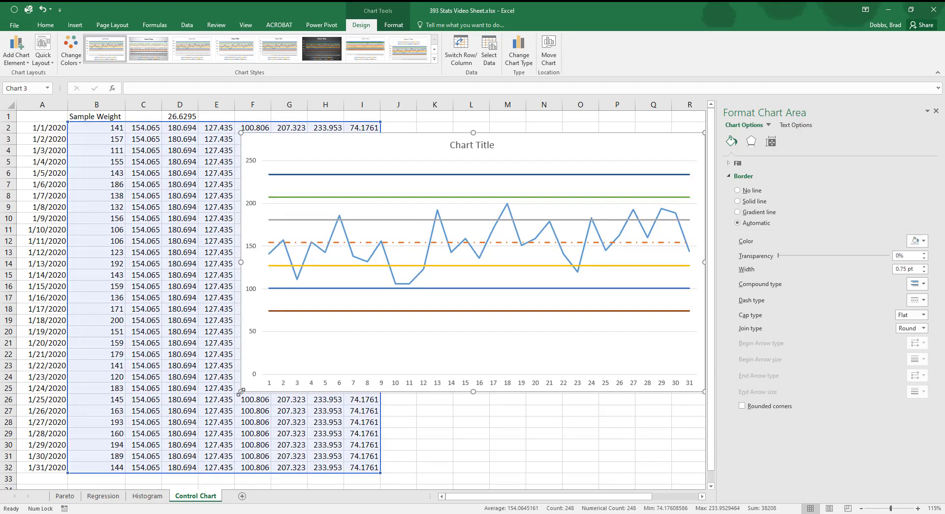
pyautogui.moveTo(241, 392); pyautogui.dragTo(142, 442)
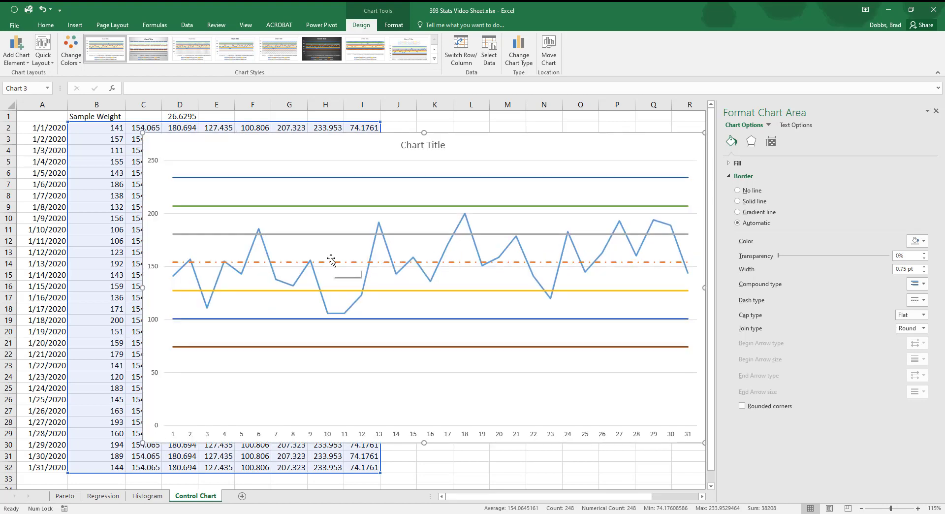
pyautogui.moveTo(177, 268)
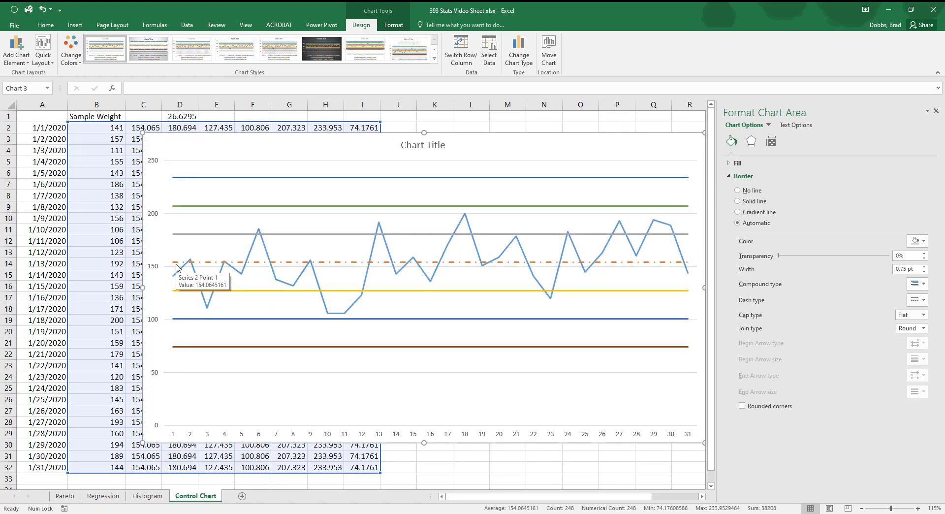